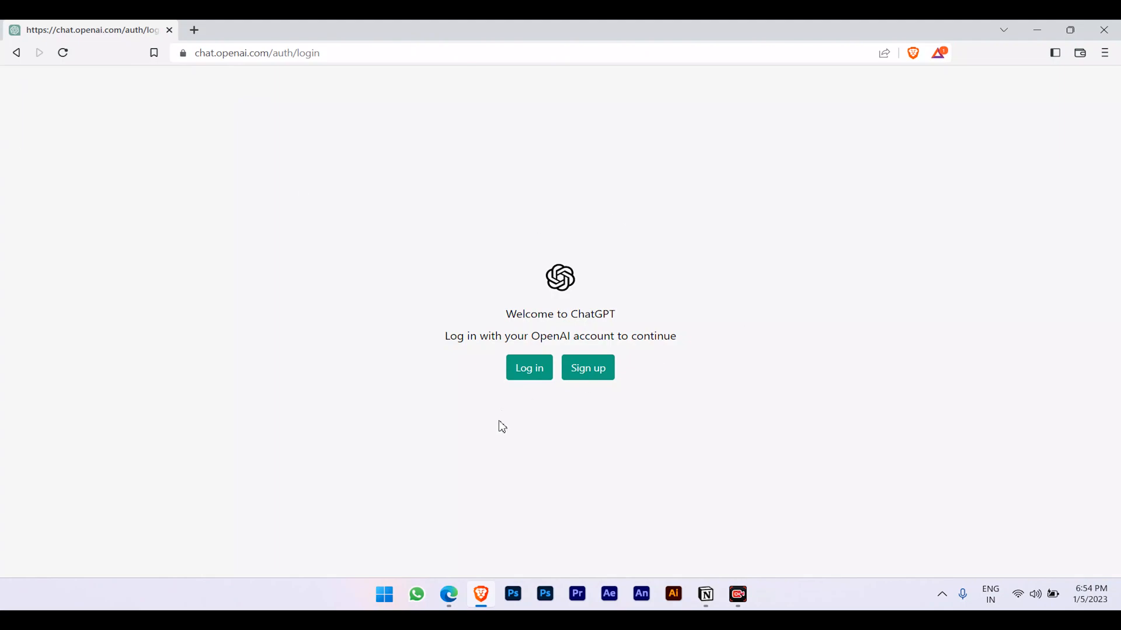
Open the sign-up form and undo the wrong text pasted into the Email field.
click(597, 372)
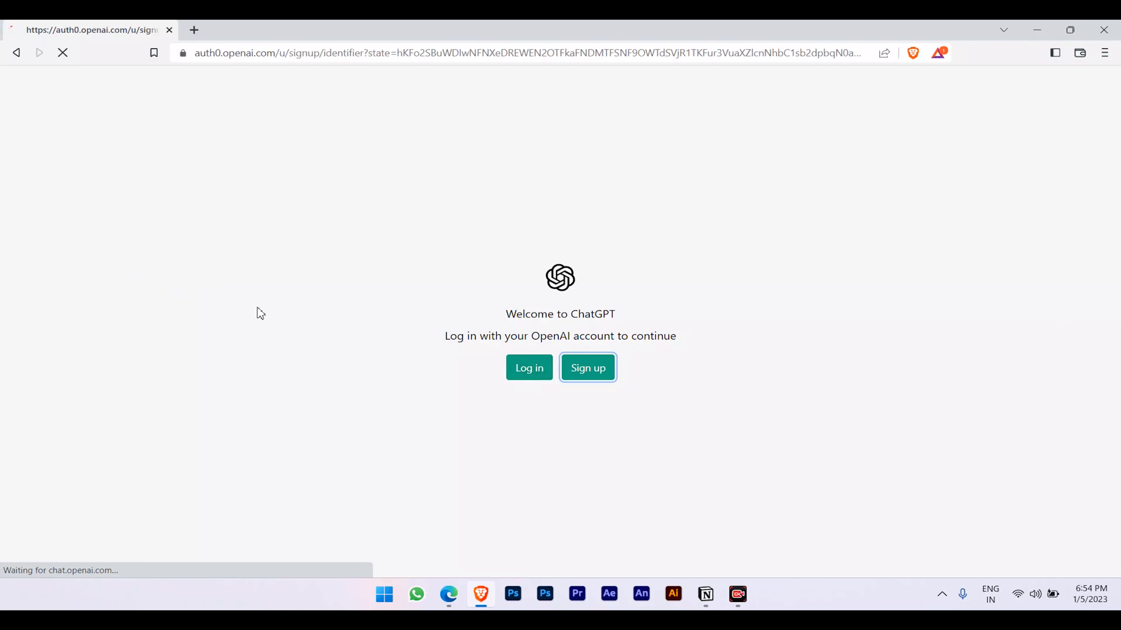
click(483, 260)
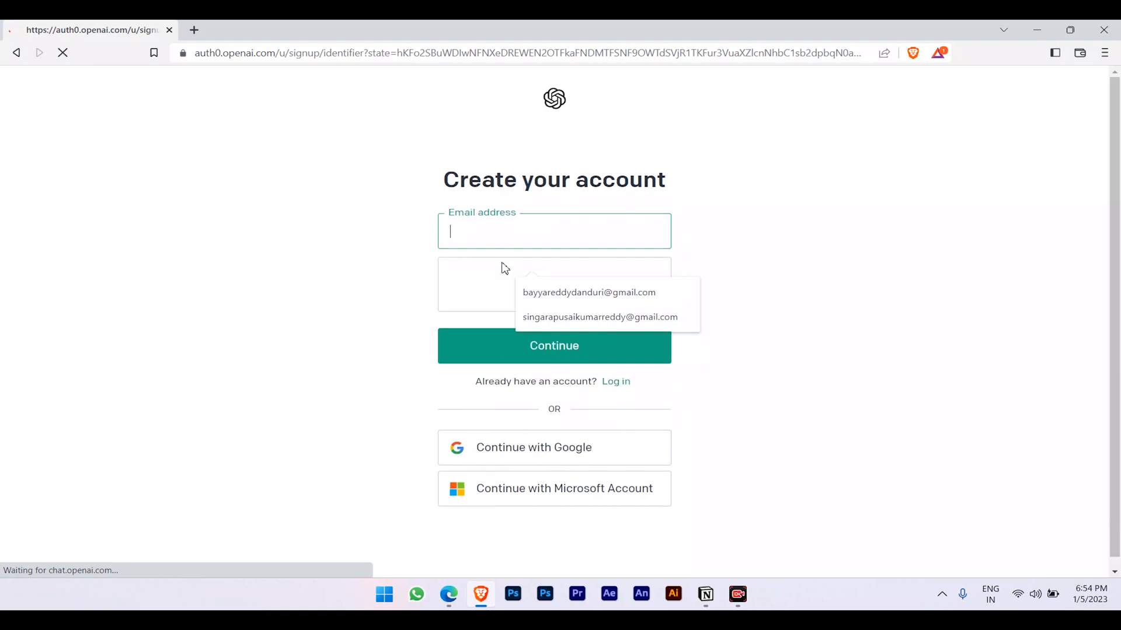
key(ctrl+v)
click(500, 289)
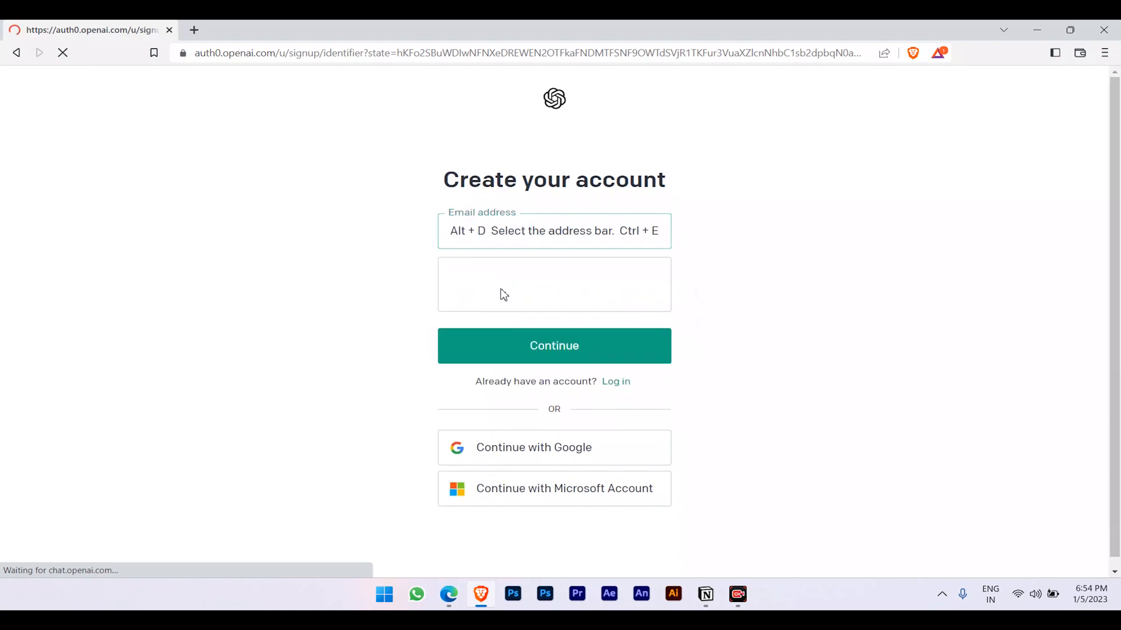
key(ctrl+z)
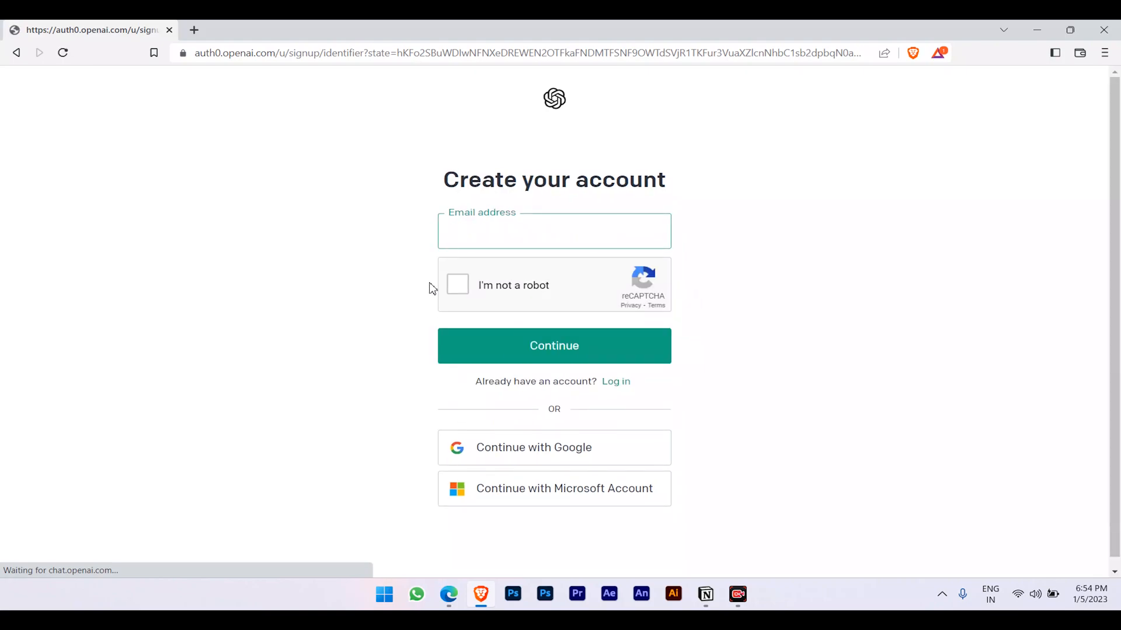
click(511, 239)
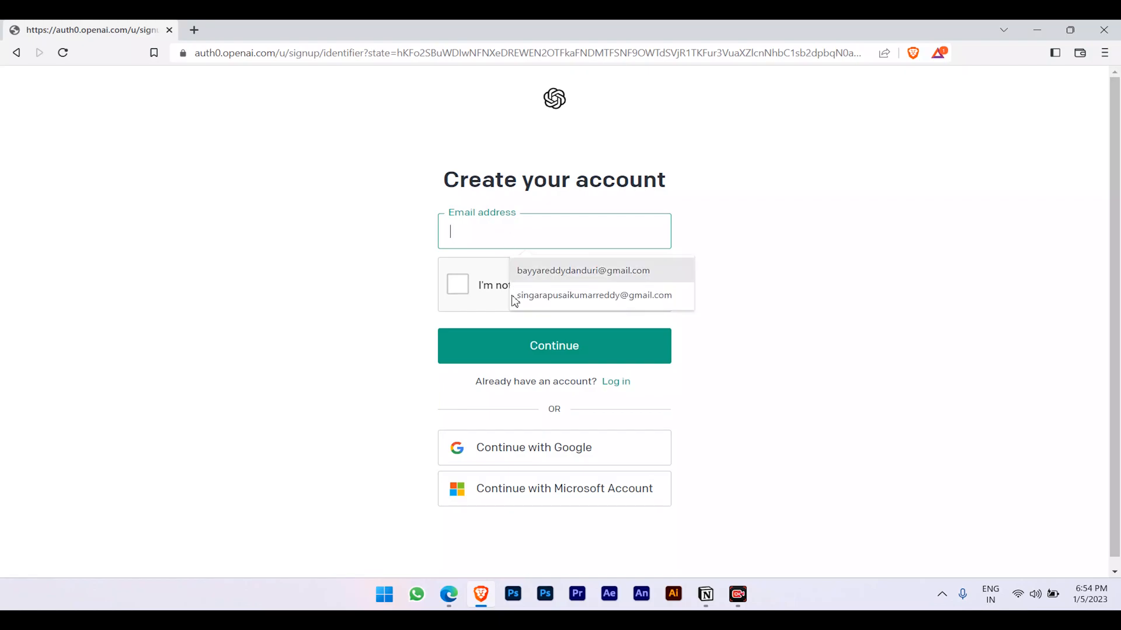
Paste the Temp Mail address into the Email field and tick I'm not a robot.
click(449, 594)
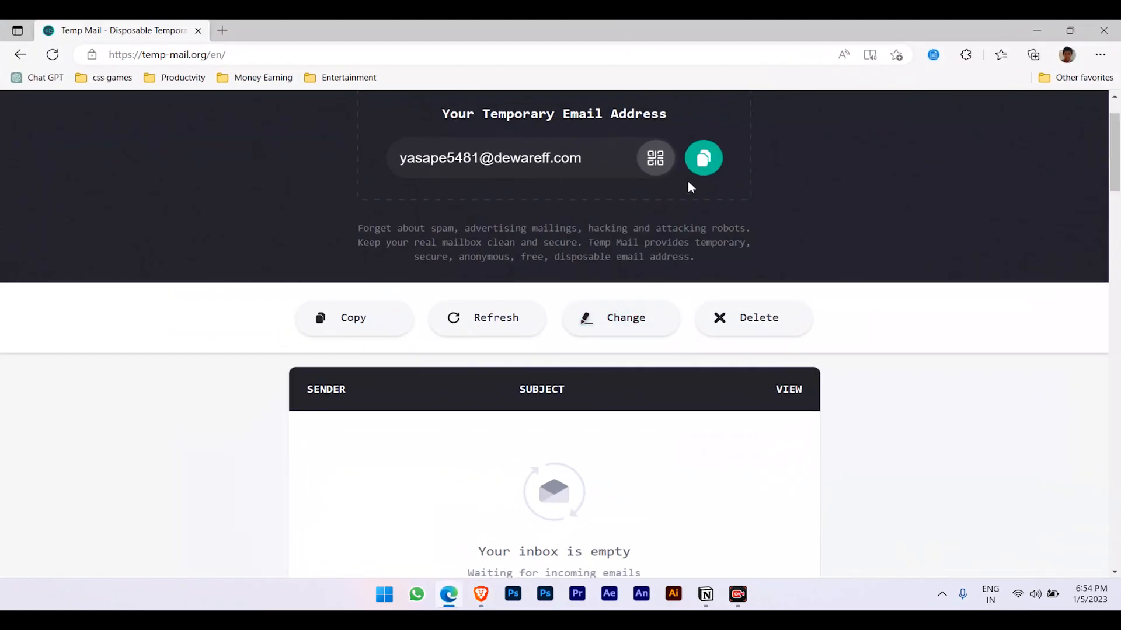
click(704, 159)
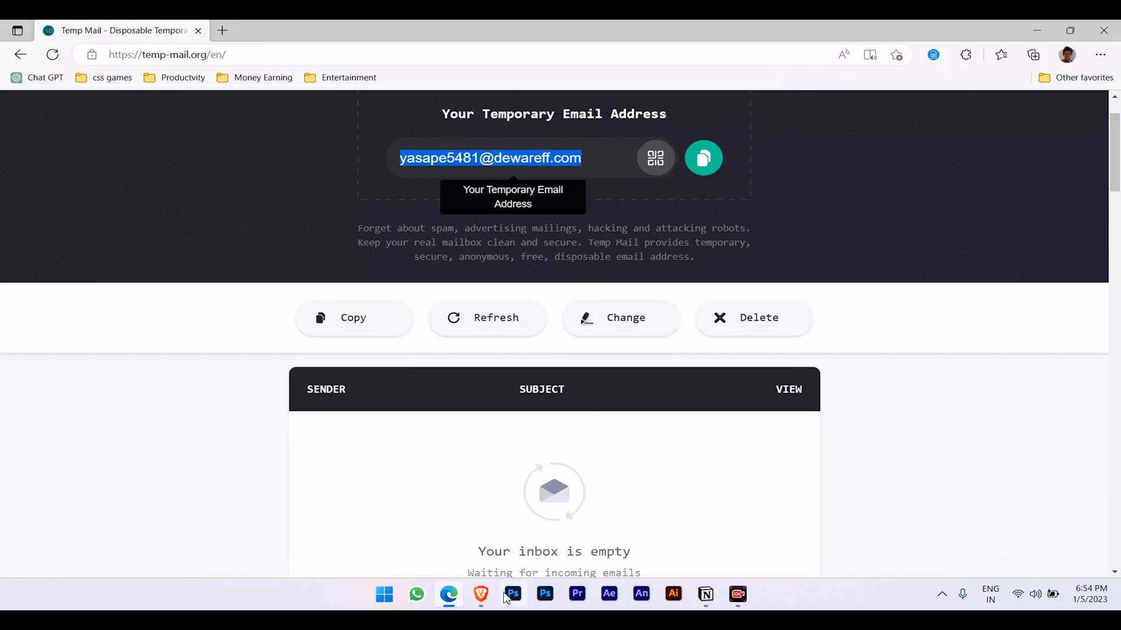
click(481, 594)
right_click(489, 236)
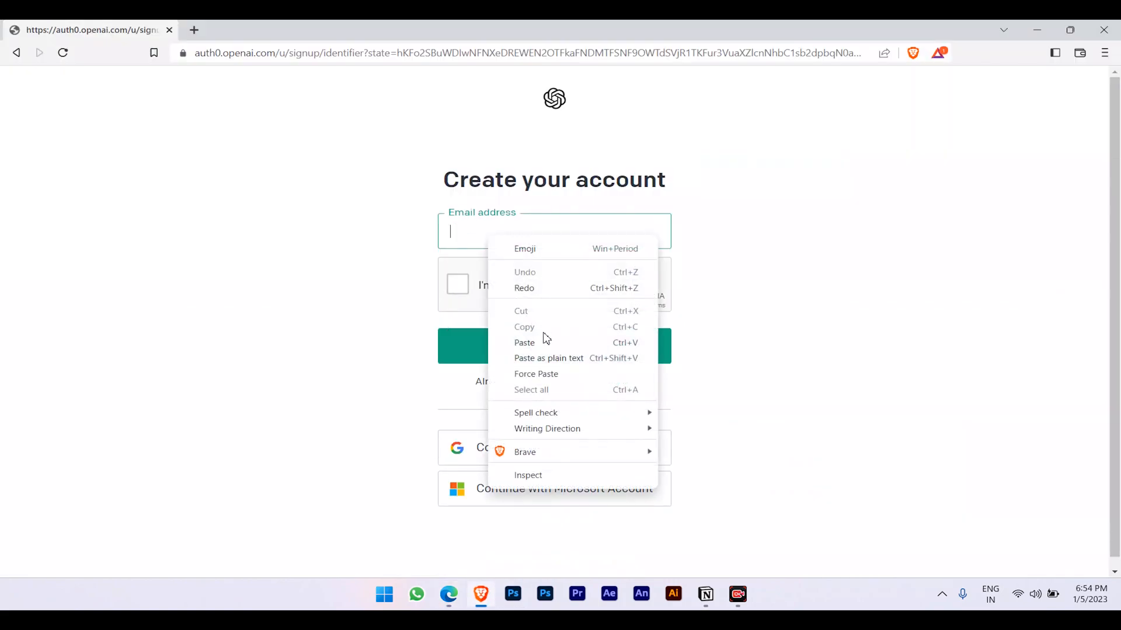
click(525, 343)
click(457, 284)
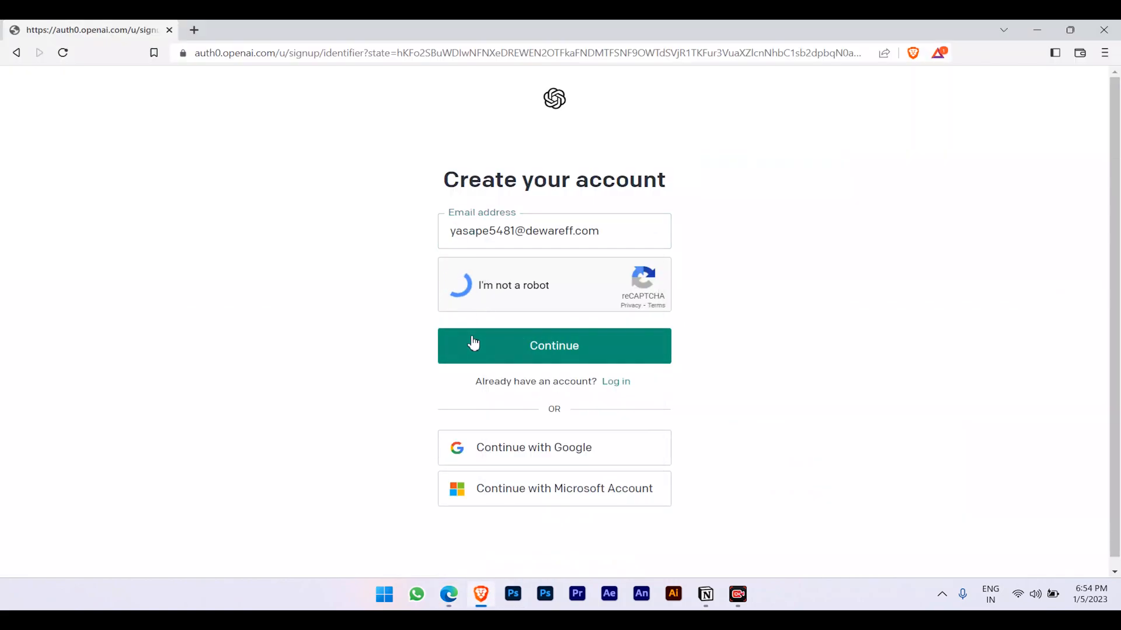
Continue to the password step, enter a visible password of at least 8 characters, and submit.
click(561, 338)
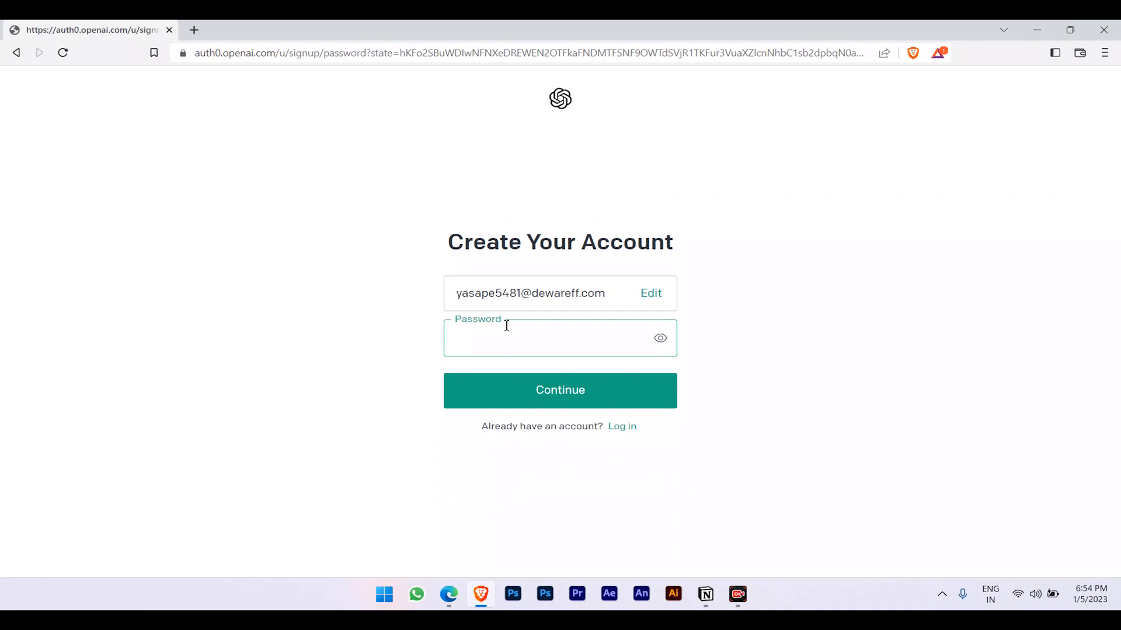
right_click(506, 346)
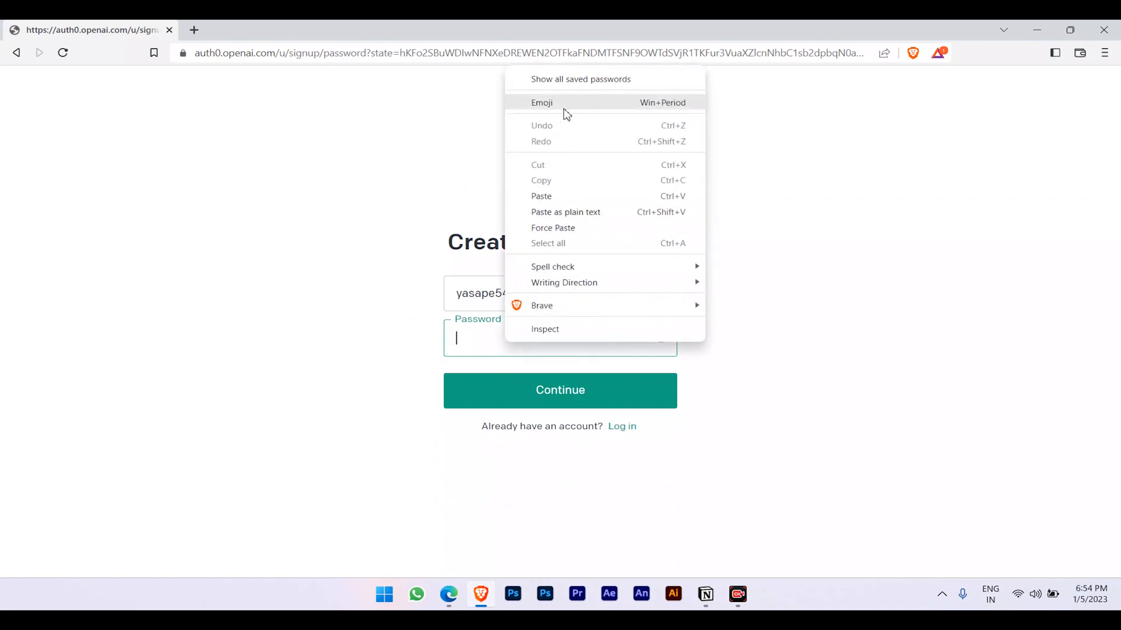
click(474, 339)
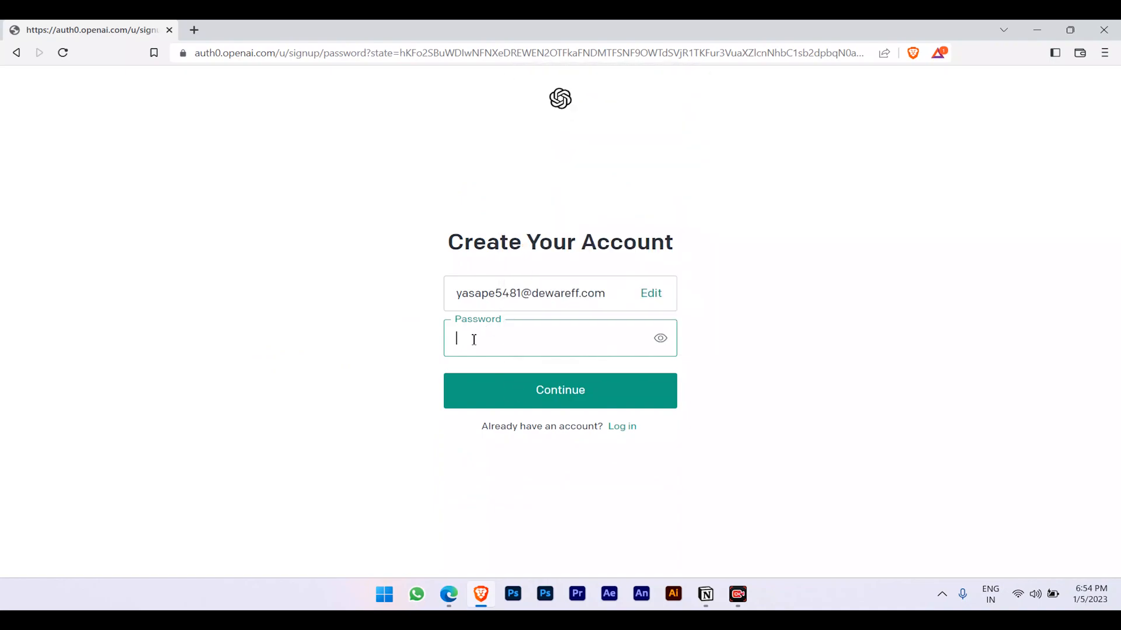
key(Caps_Lock)
click(660, 340)
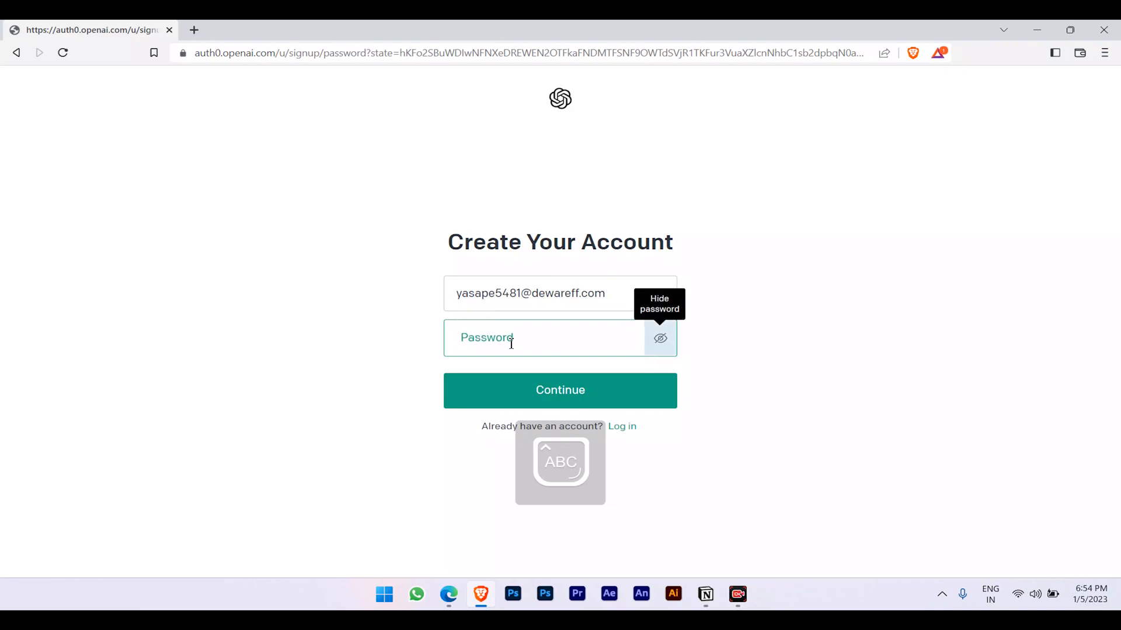
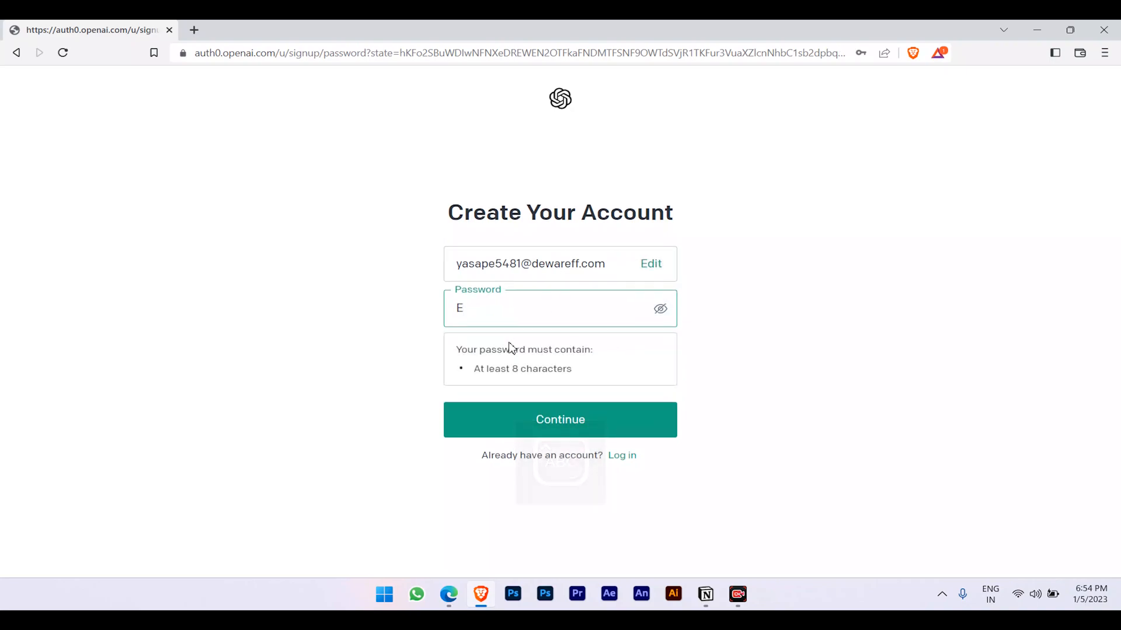
key(Caps_Lock)
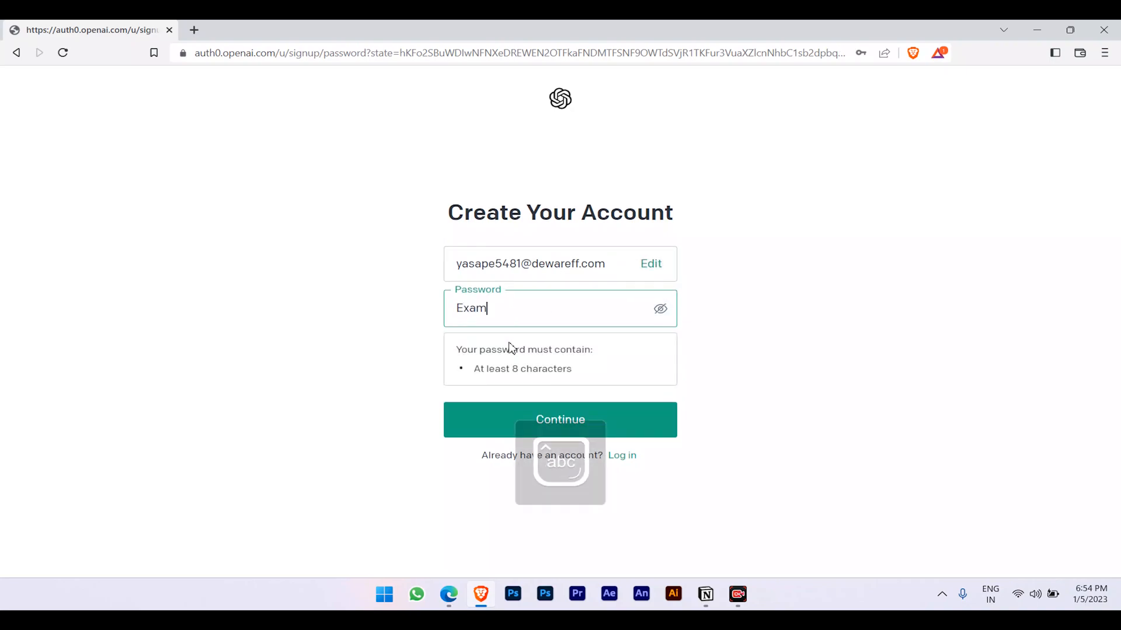
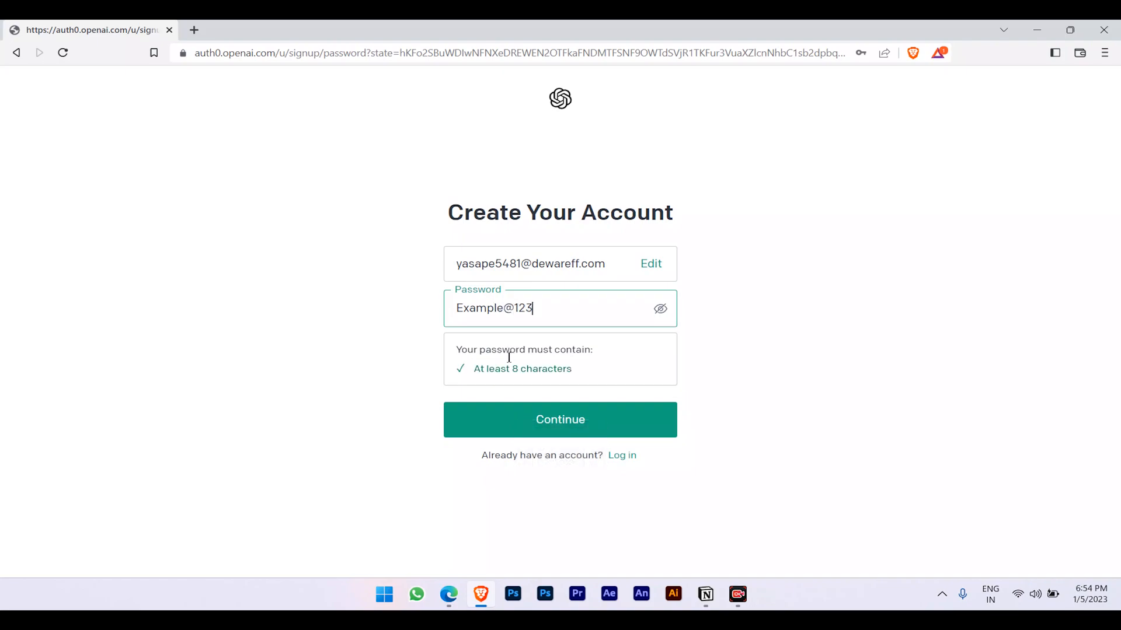
click(547, 425)
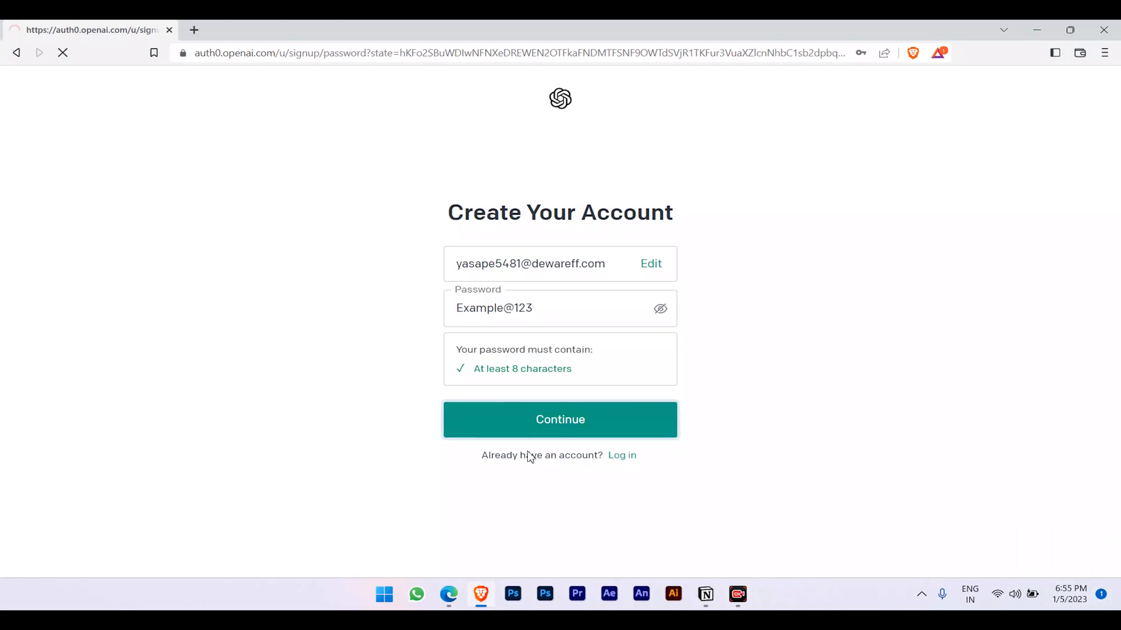
Open OpenAI's Verify your email message in the Temp Mail inbox and scroll to its verify button.
click(448, 594)
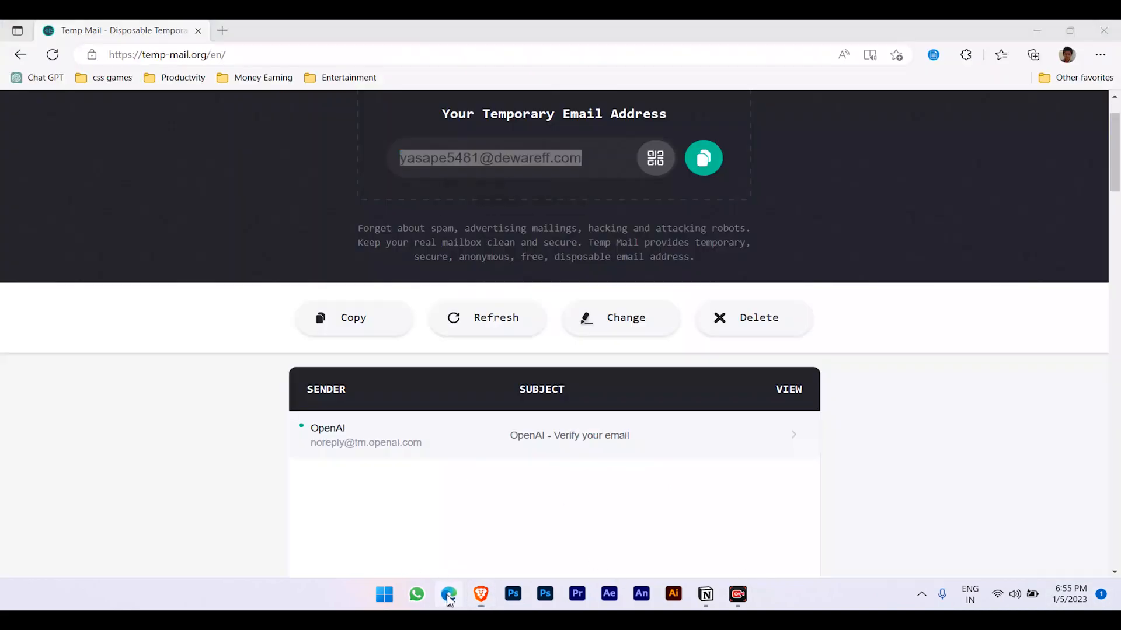
scroll(425, 506, down, 5)
scroll(380, 393, up, 2)
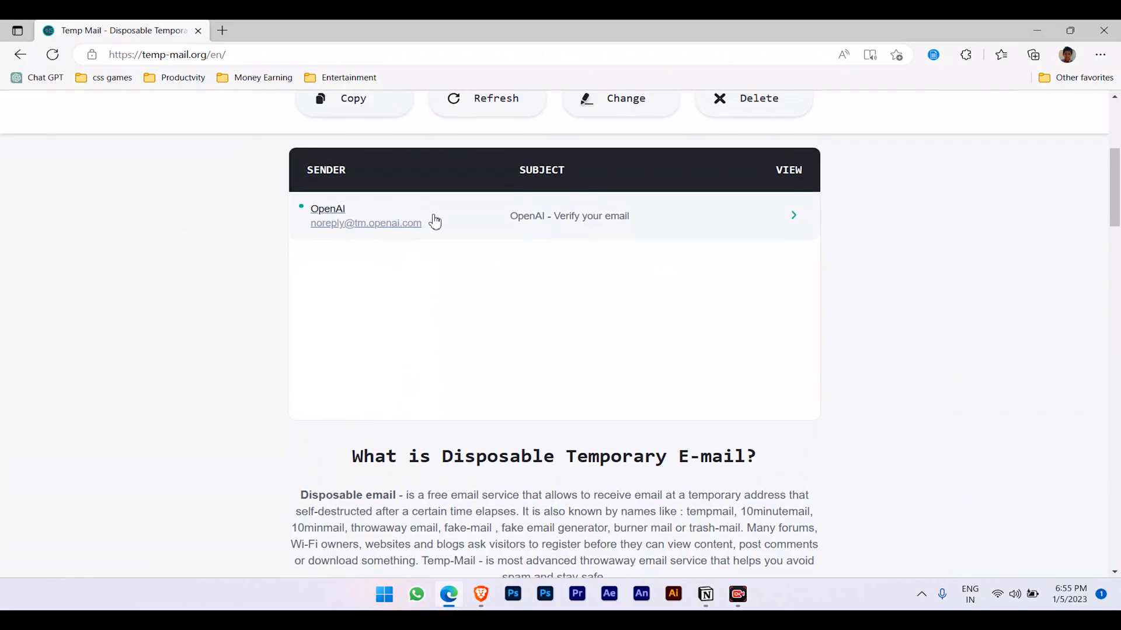
click(491, 218)
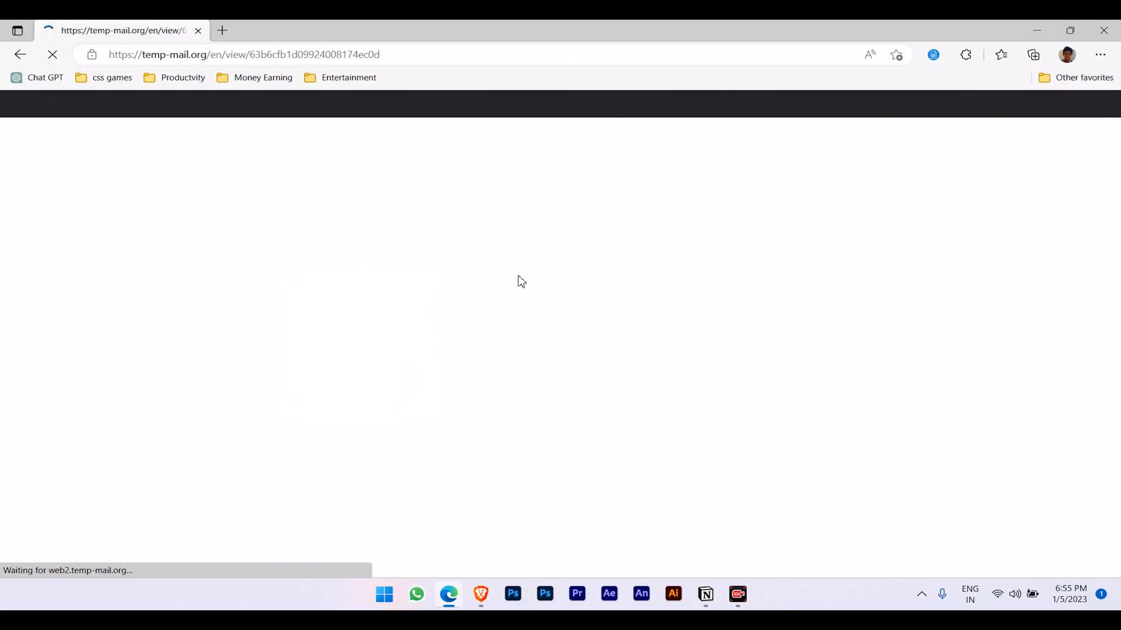
scroll(347, 359, down, 4)
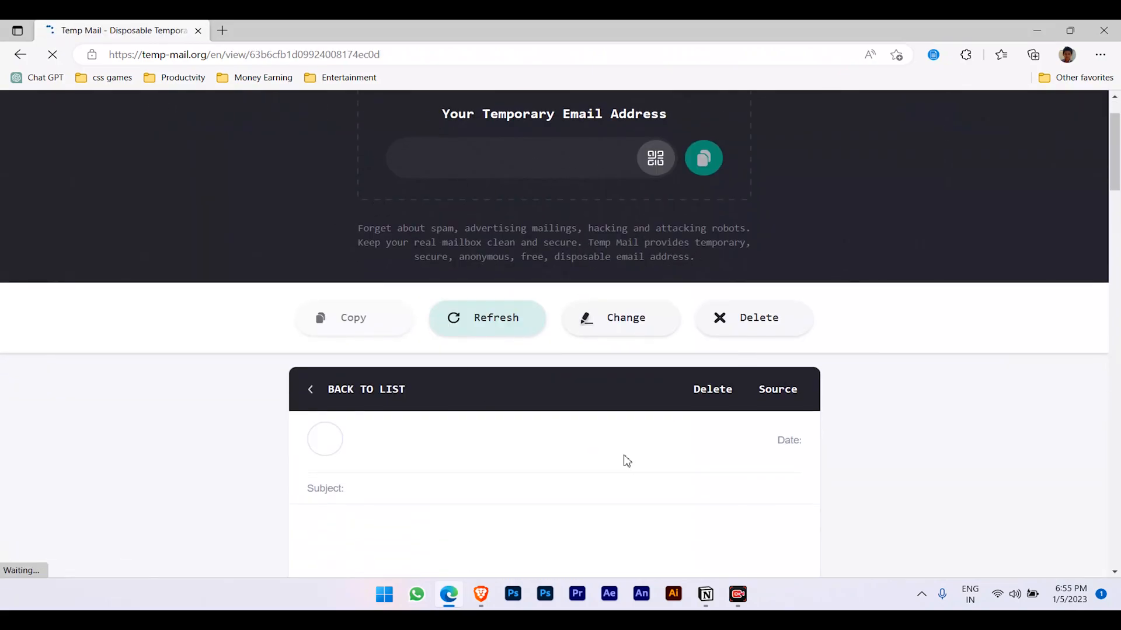
scroll(650, 267, down, 1)
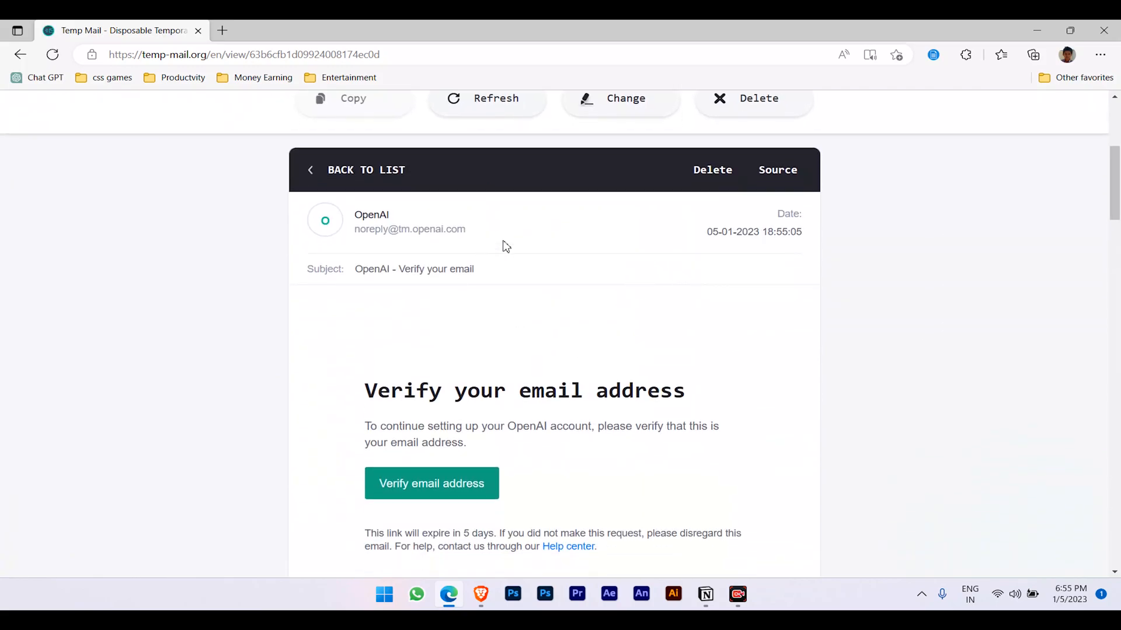
scroll(593, 368, down, 3)
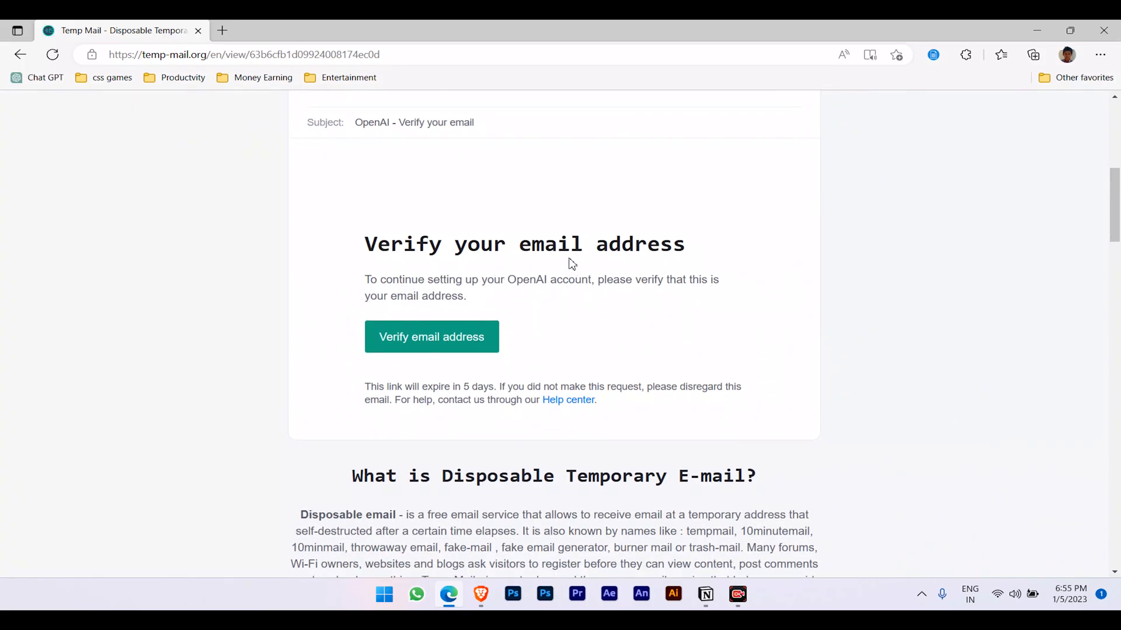
click(481, 594)
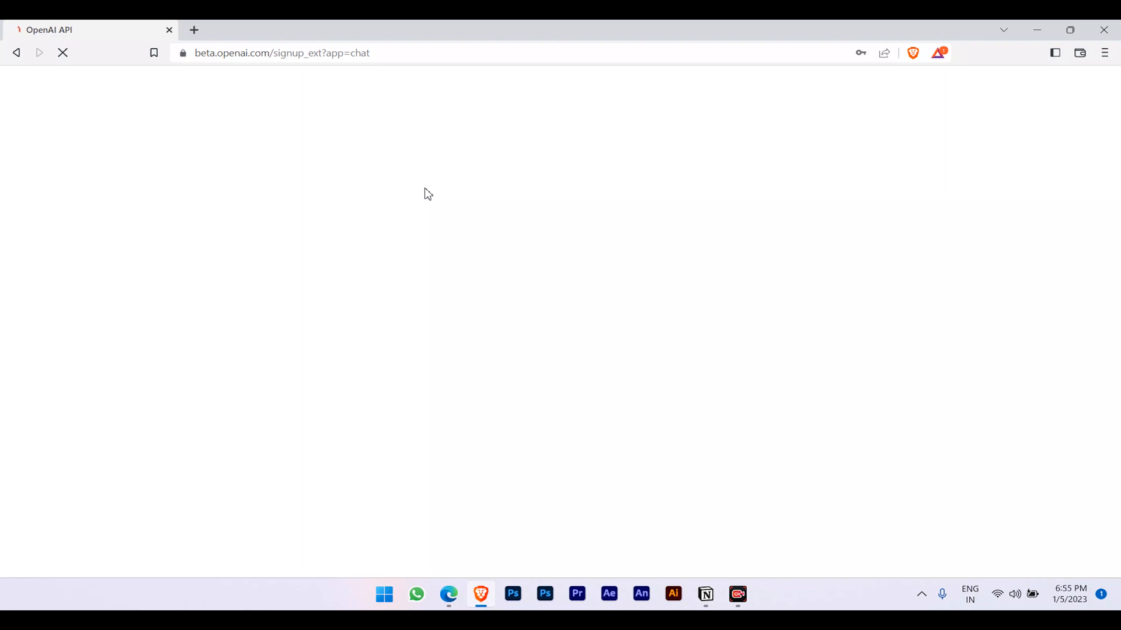
Save the new OpenAI login credentials in the browser.
click(1005, 603)
click(1005, 603)
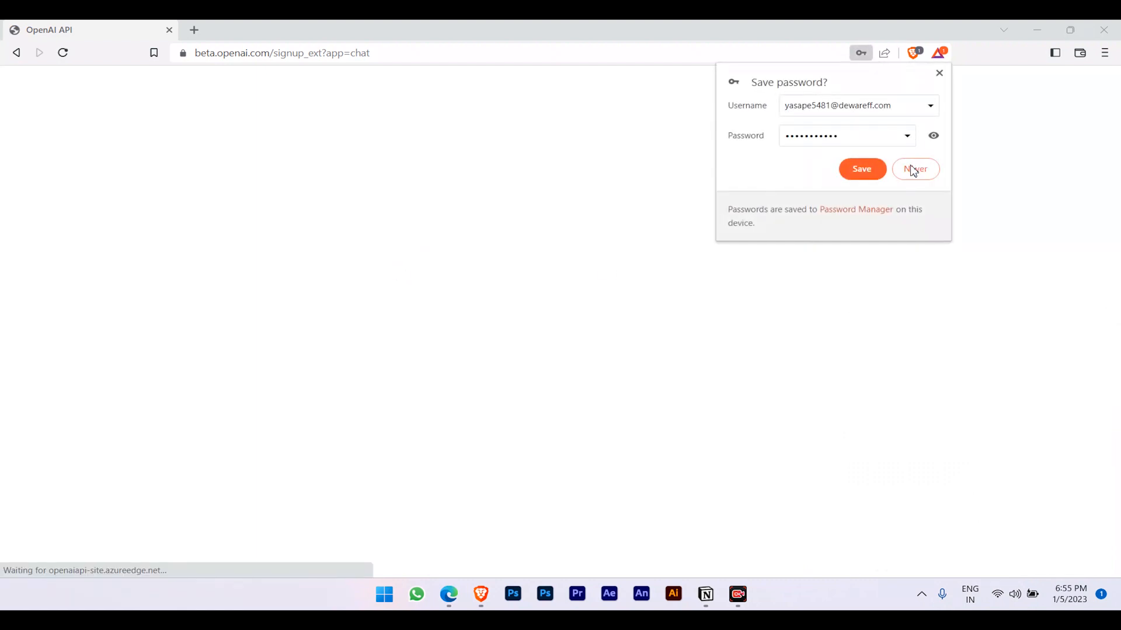
click(862, 169)
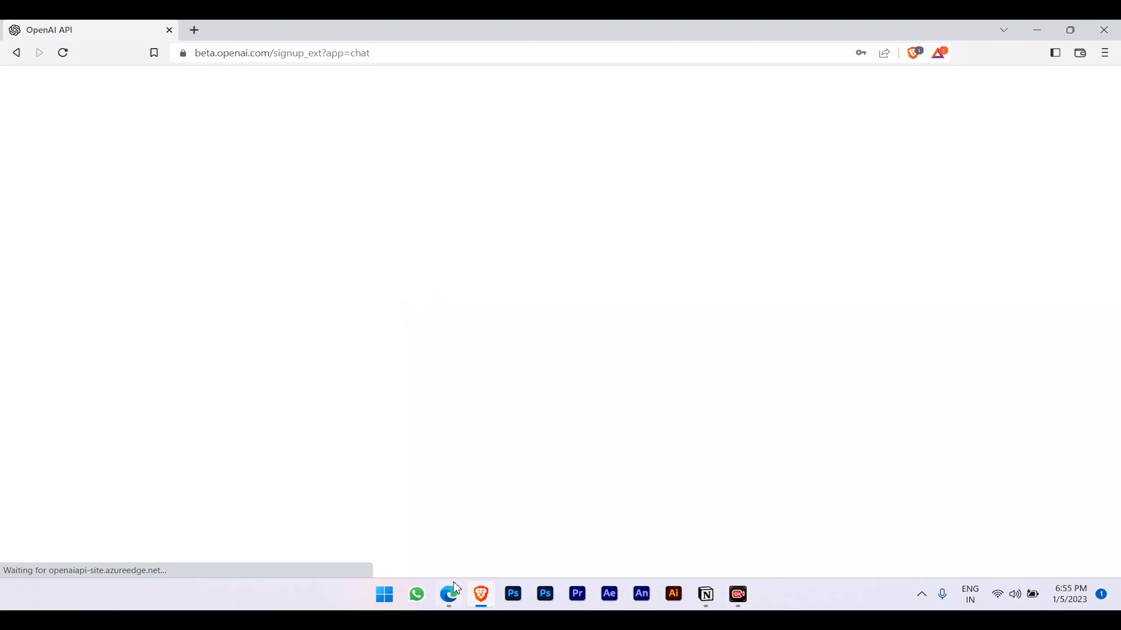
Open the email verification link from the Temp Mail message in a new tab.
mouse_move(451, 588)
click(435, 528)
click(412, 333)
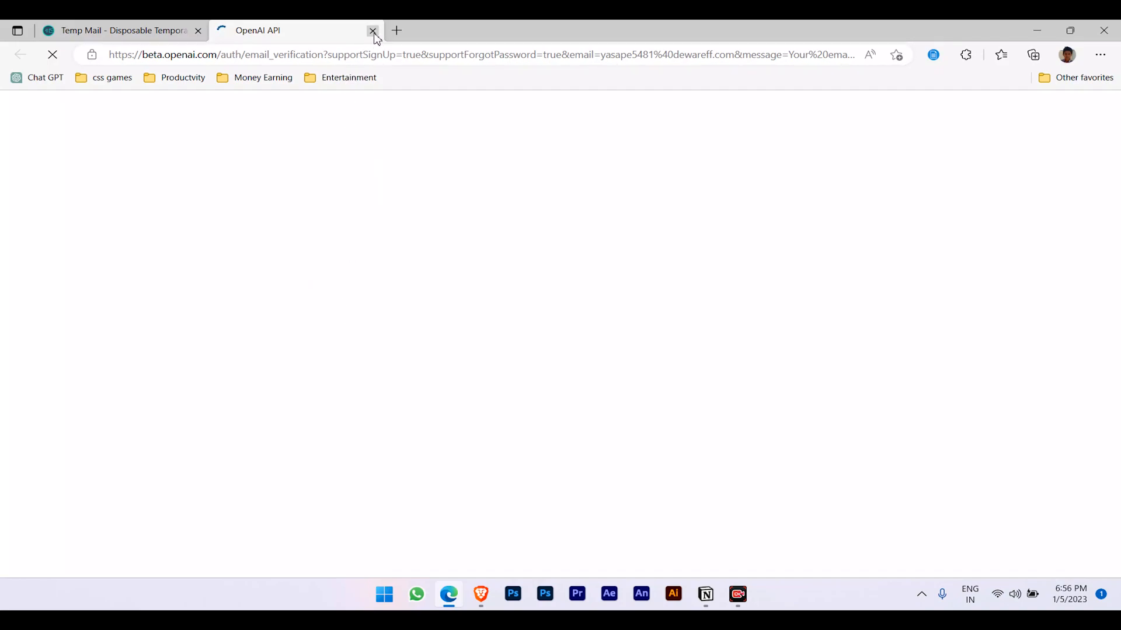
Type the user's full name into the First name field, correcting the typos.
click(481, 594)
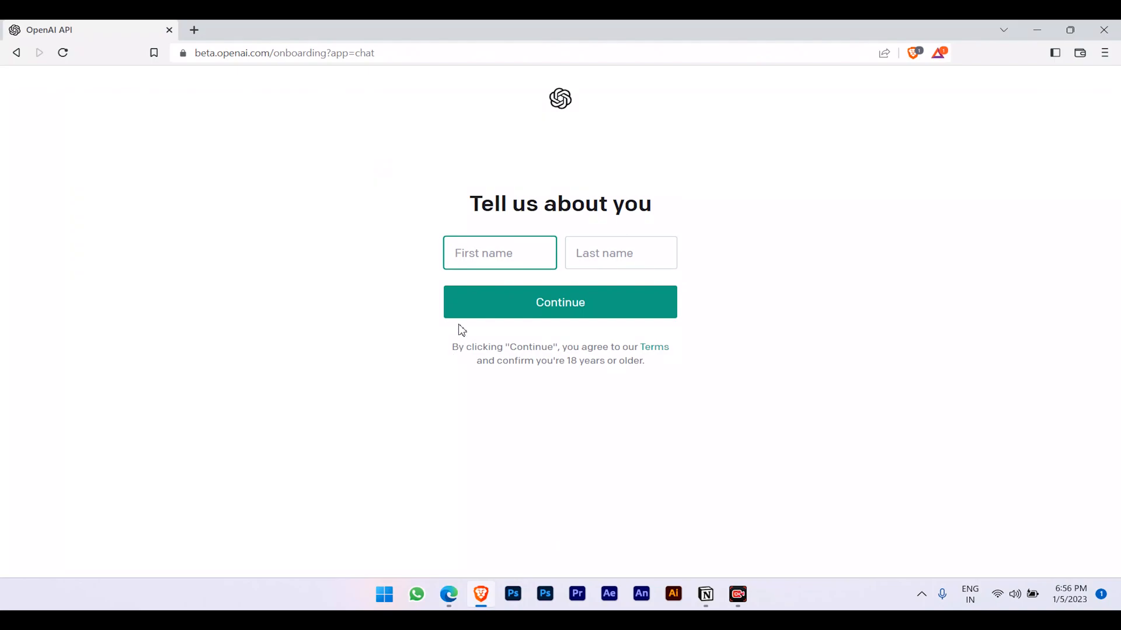
key(Caps_Lock)
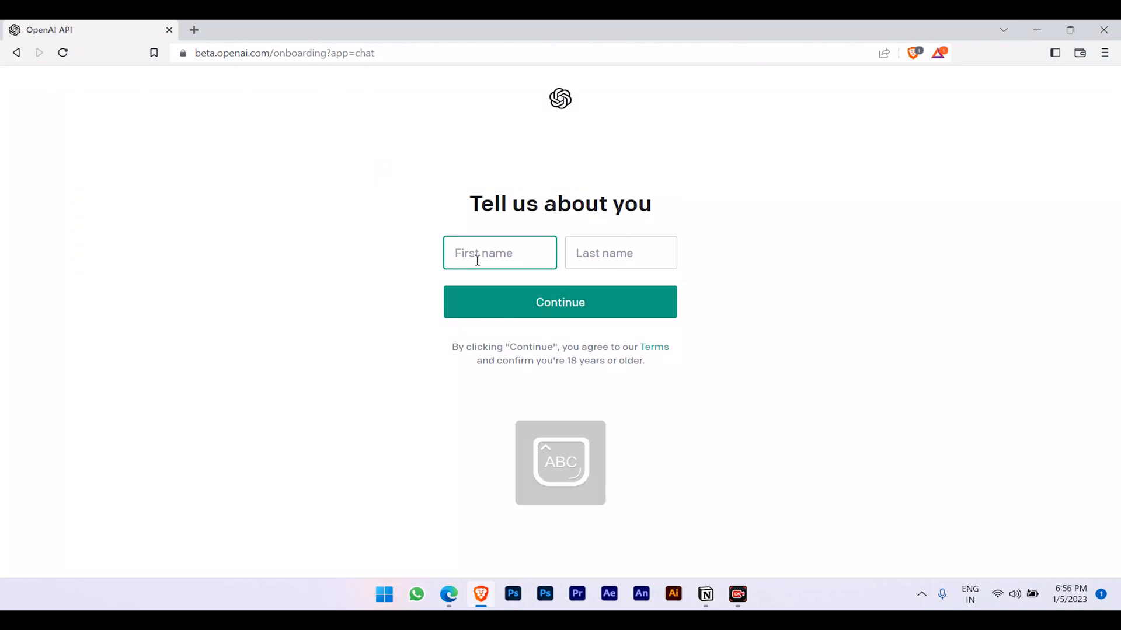
text(T)
key(Caps_Lock)
text(ech)
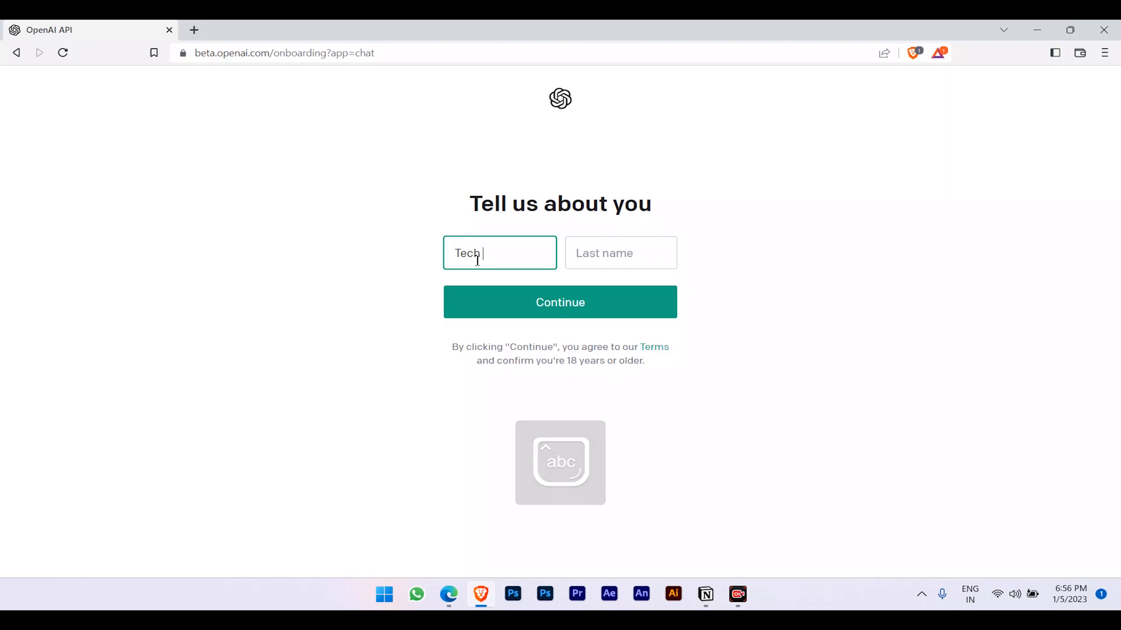
text( wuth)
key(BackSpace)
key(BackSpace)
key(BackSpace)
key(BackSpace)
text(wu)
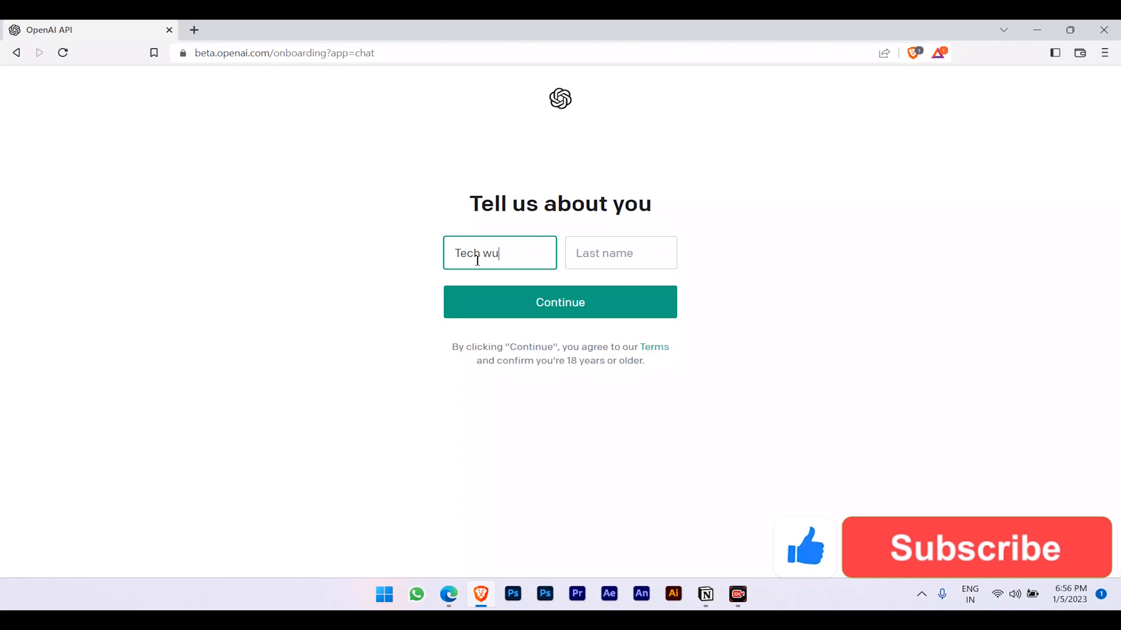
key(BackSpace)
text(ith)
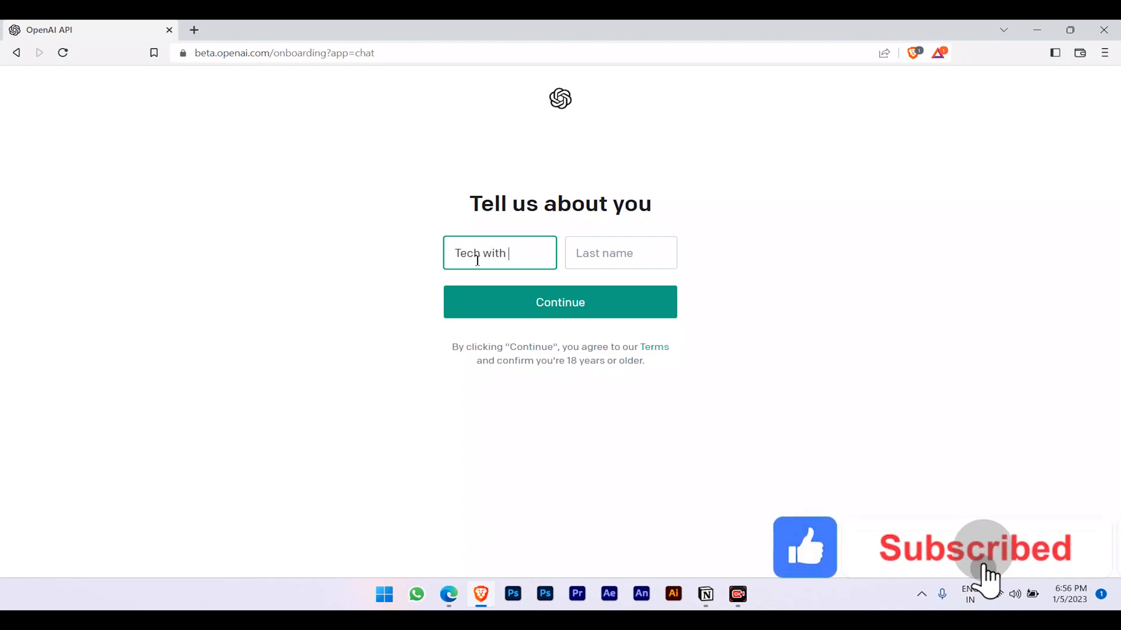
text( reddy)
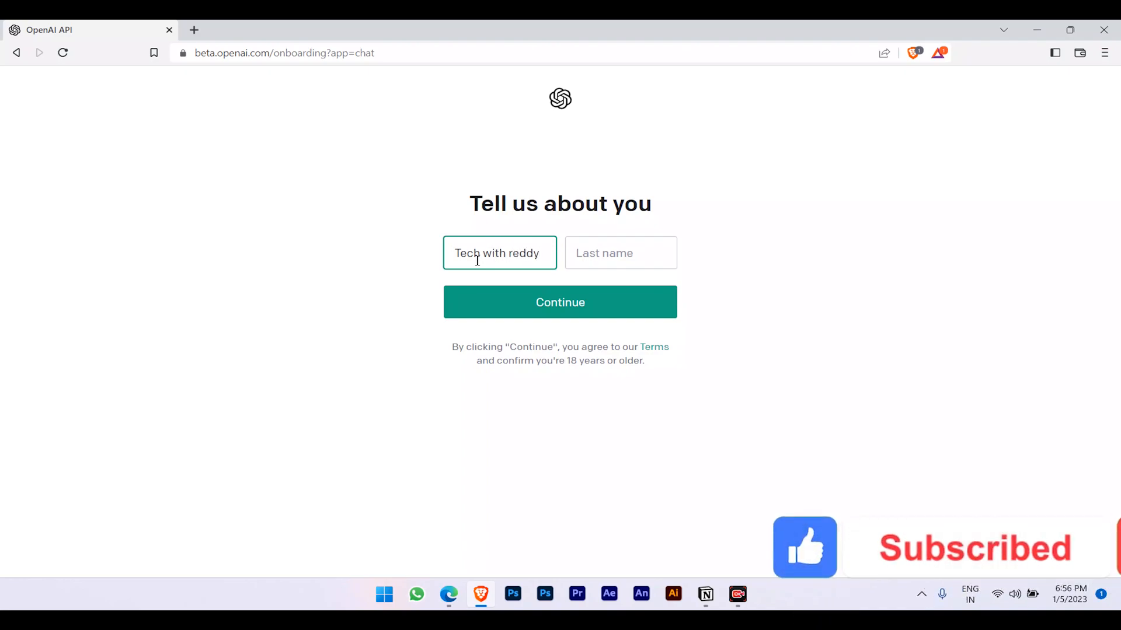
After the Full name error, delete the surname from First name and select Last name.
click(570, 303)
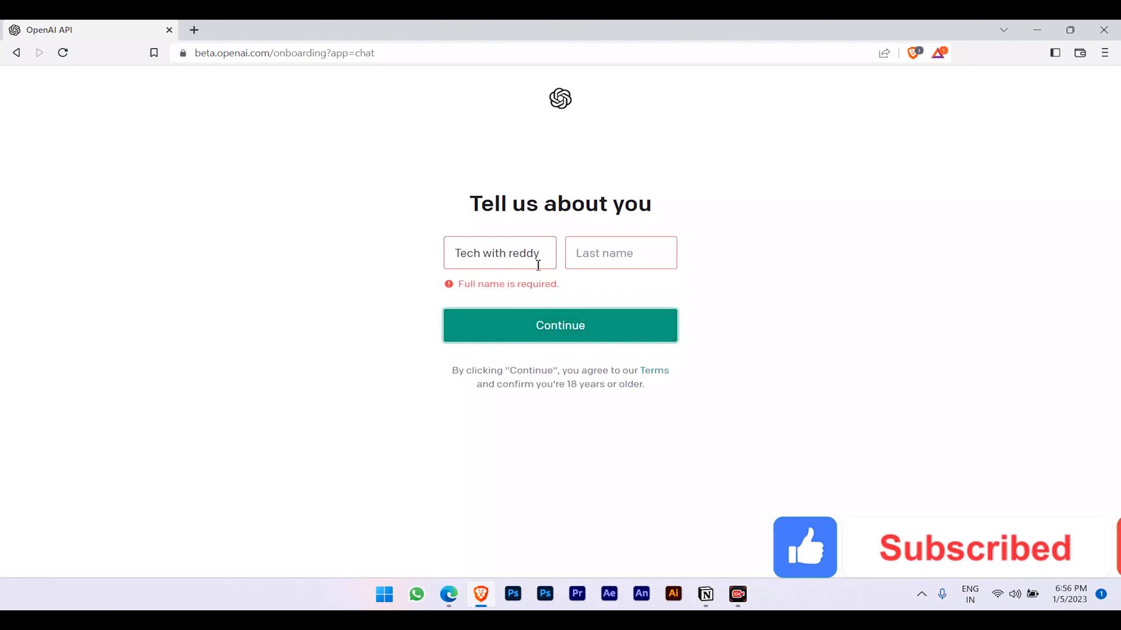
double_click(511, 255)
key(BackSpace)
click(607, 253)
Enter the surname as Last name, choose India as phone country, and send the code via WhatsApp.
text(reddy)
click(617, 298)
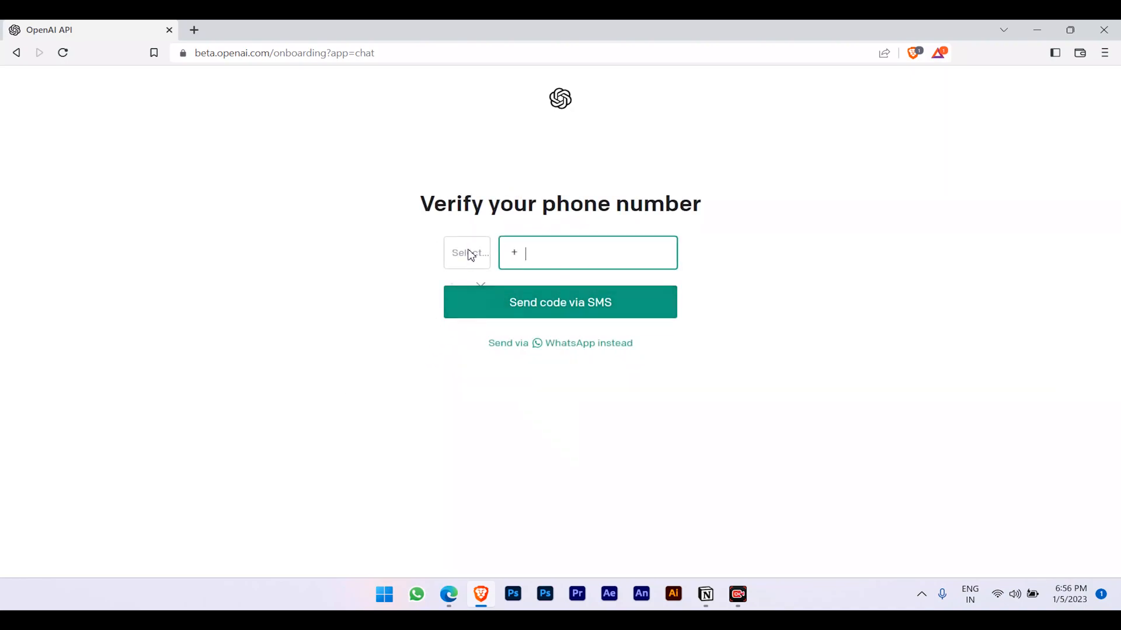
click(465, 255)
click(465, 251)
click(460, 256)
click(387, 306)
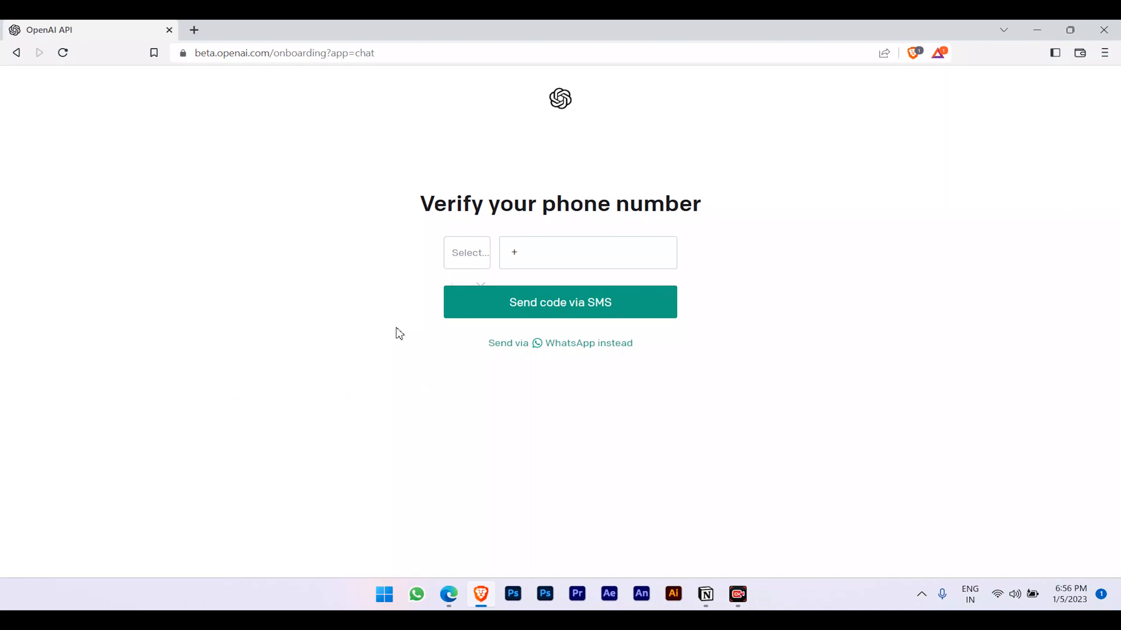
click(469, 257)
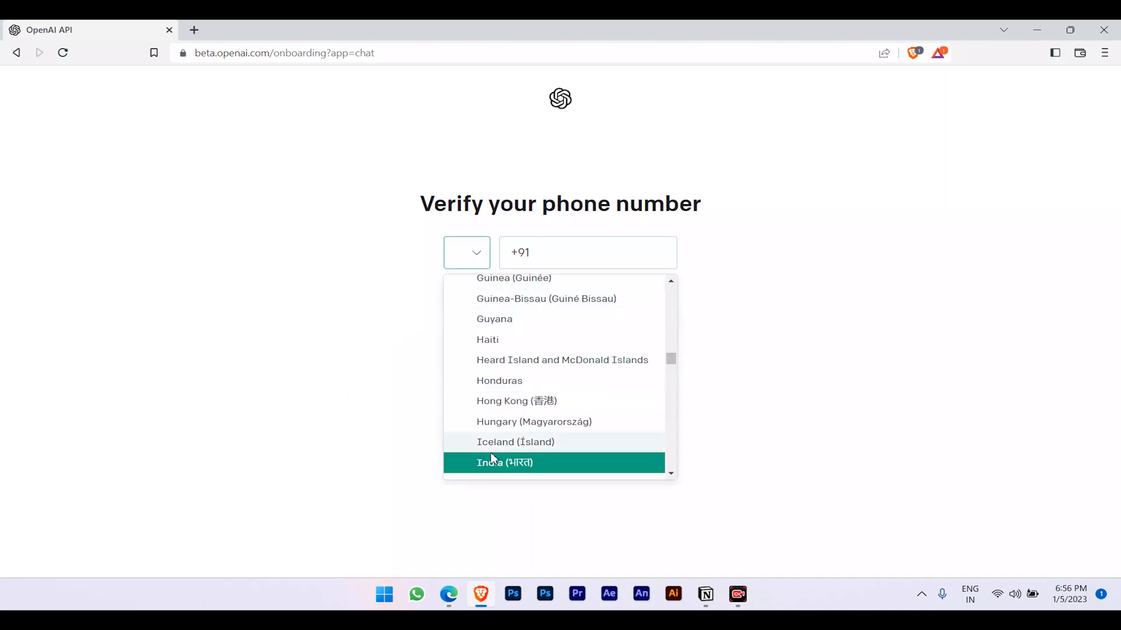
click(500, 463)
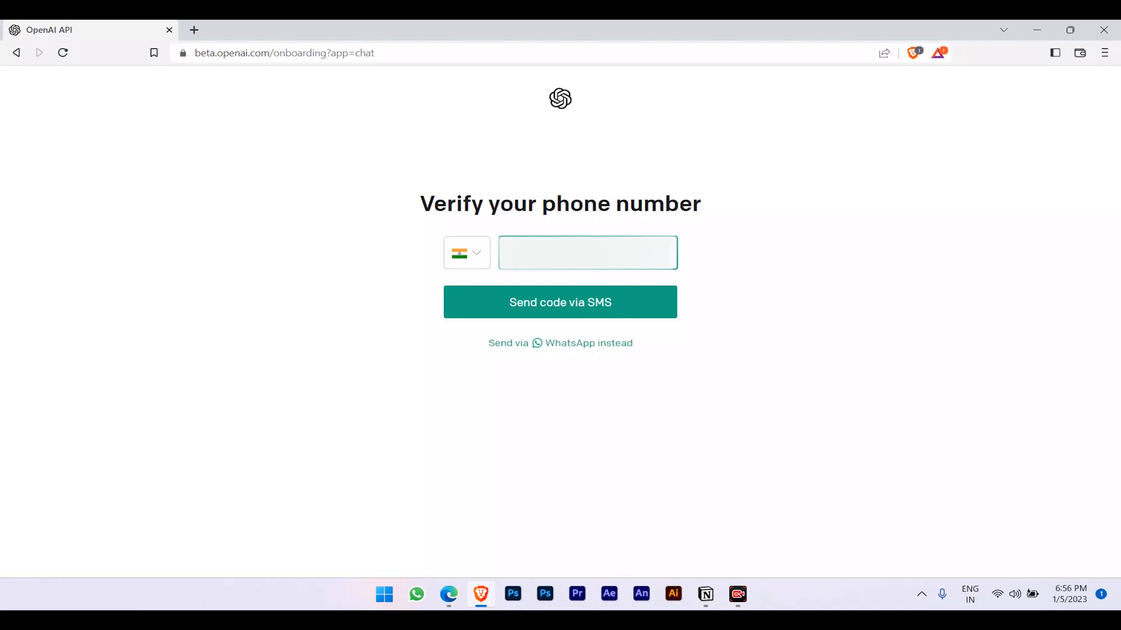
click(573, 346)
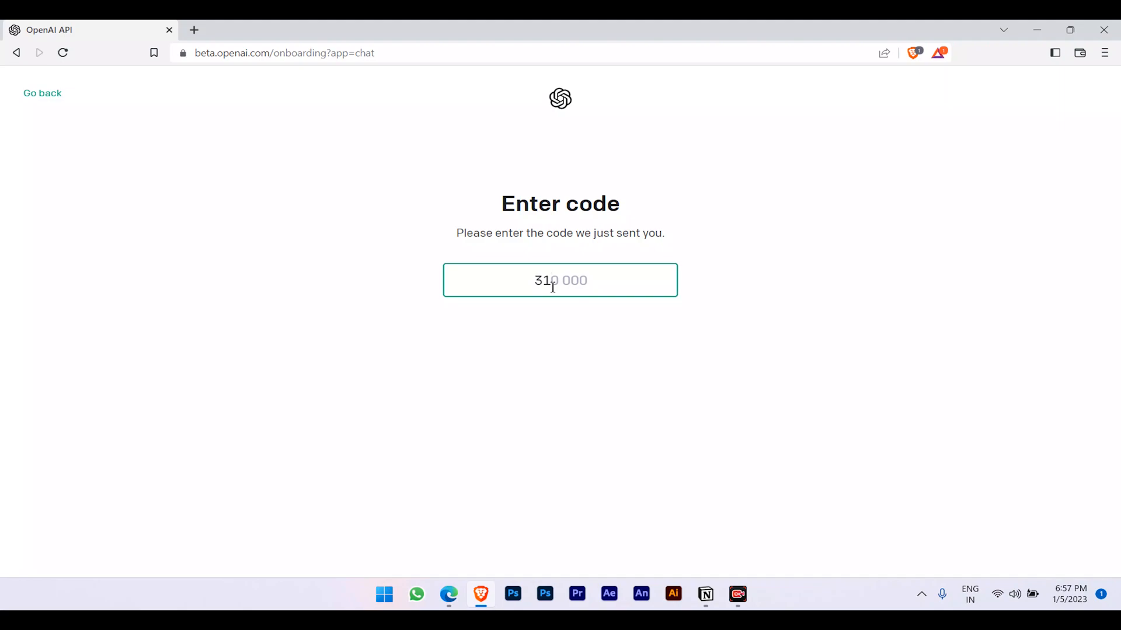
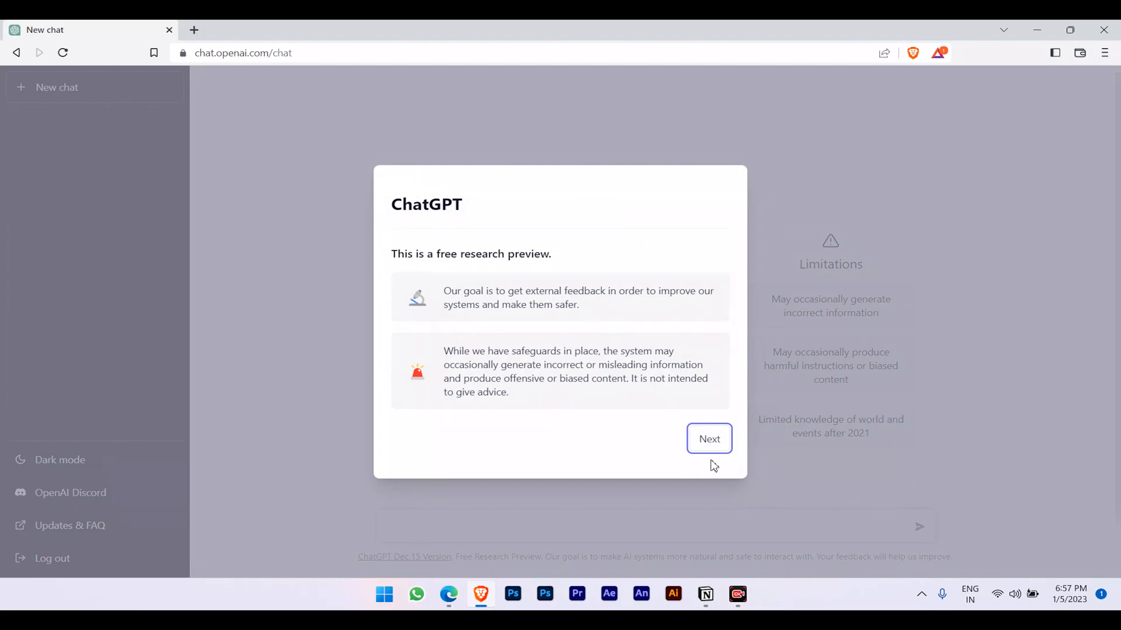
Dismiss the welcome dialog with Next, Next and Done.
click(709, 440)
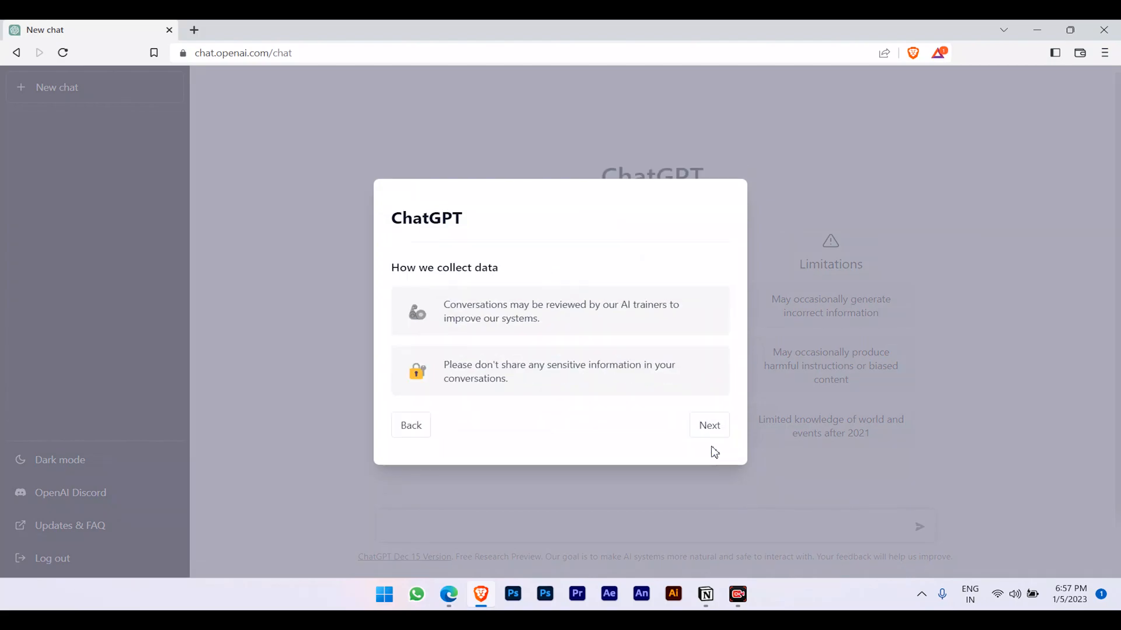
click(708, 424)
click(710, 428)
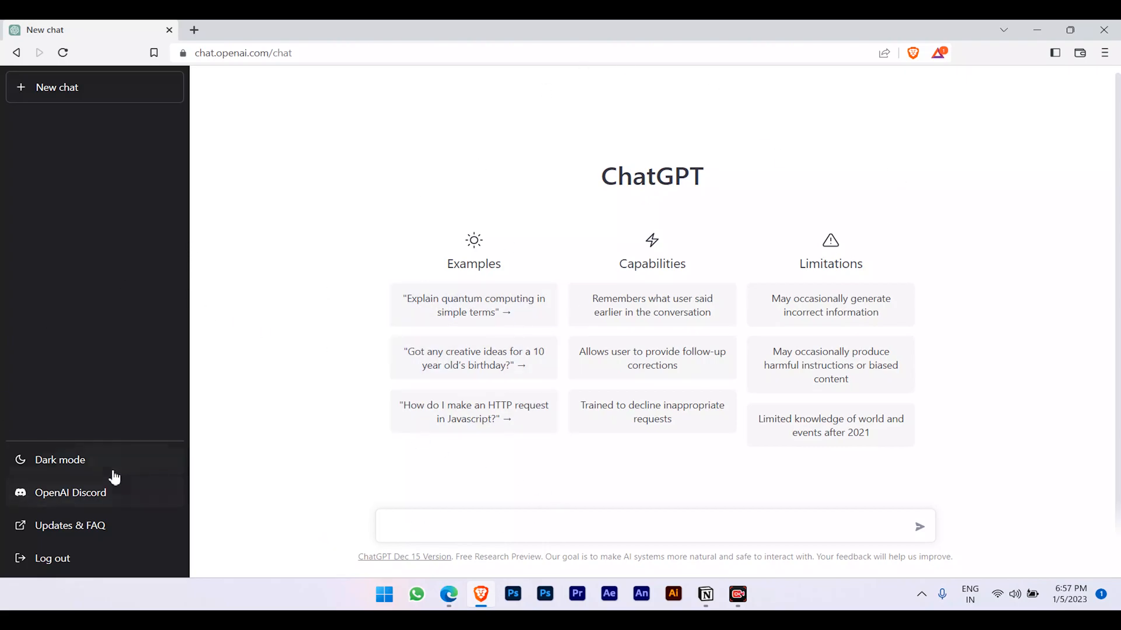
Switch ChatGPT to dark mode and open the OpenAI Discord invite in a new tab.
click(91, 461)
click(93, 464)
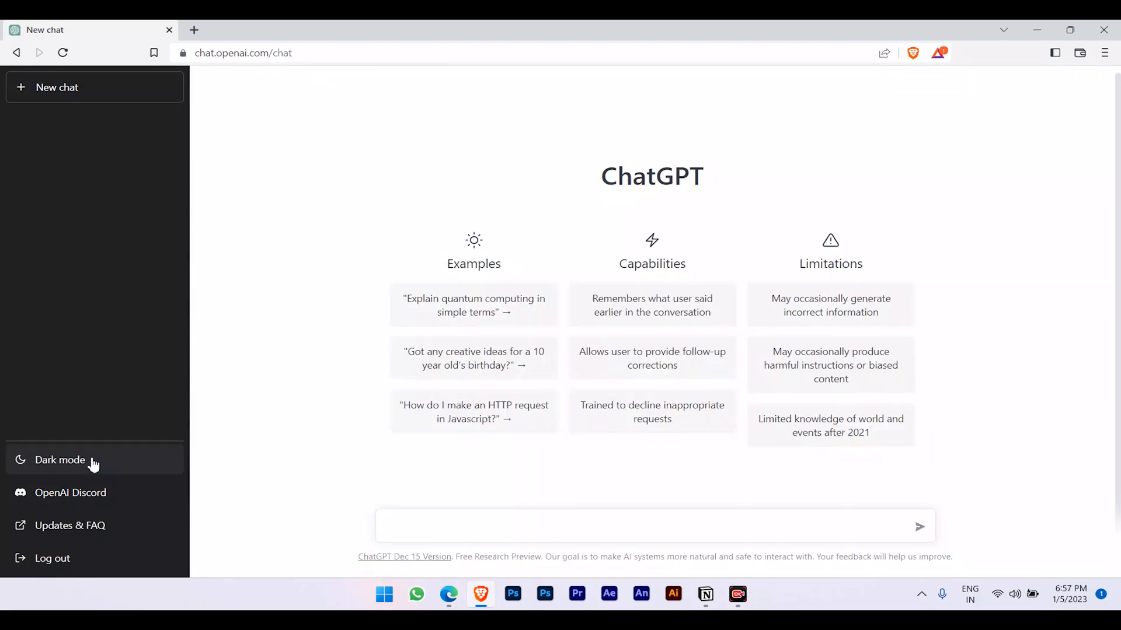
click(94, 464)
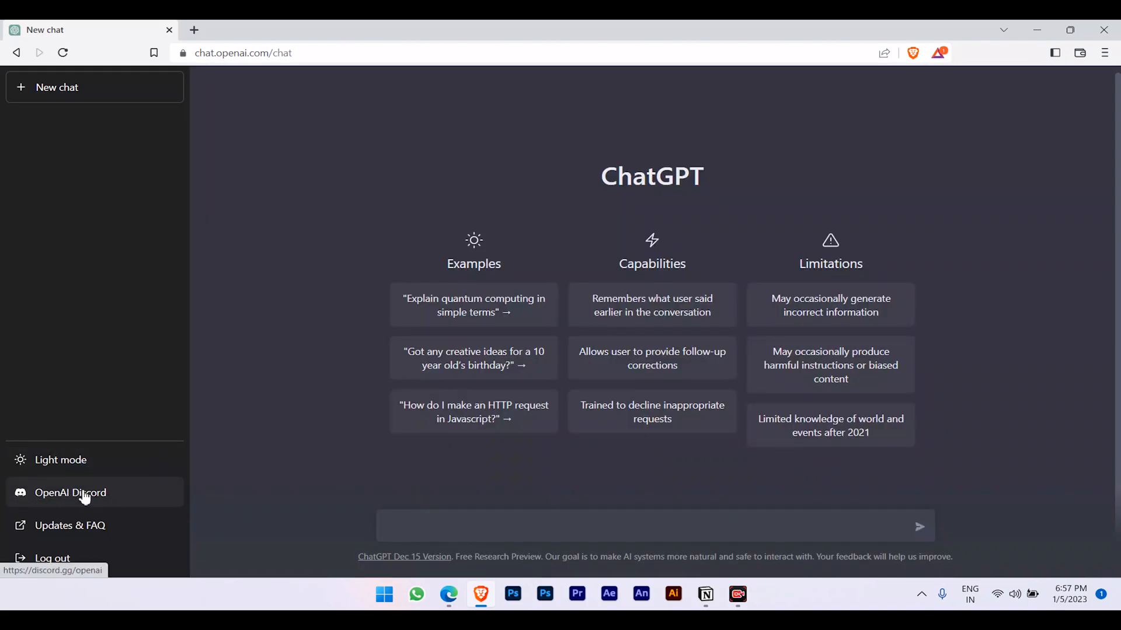
click(85, 496)
click(279, 28)
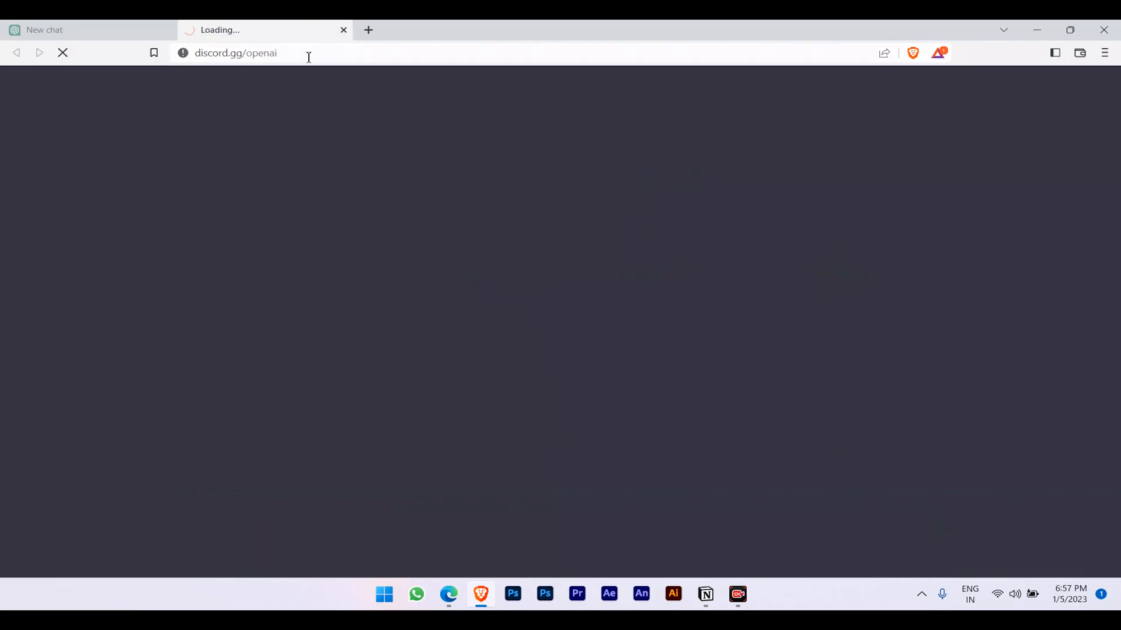
Close the discord.gg invite tab to return to the dark ChatGPT New chat page.
click(344, 30)
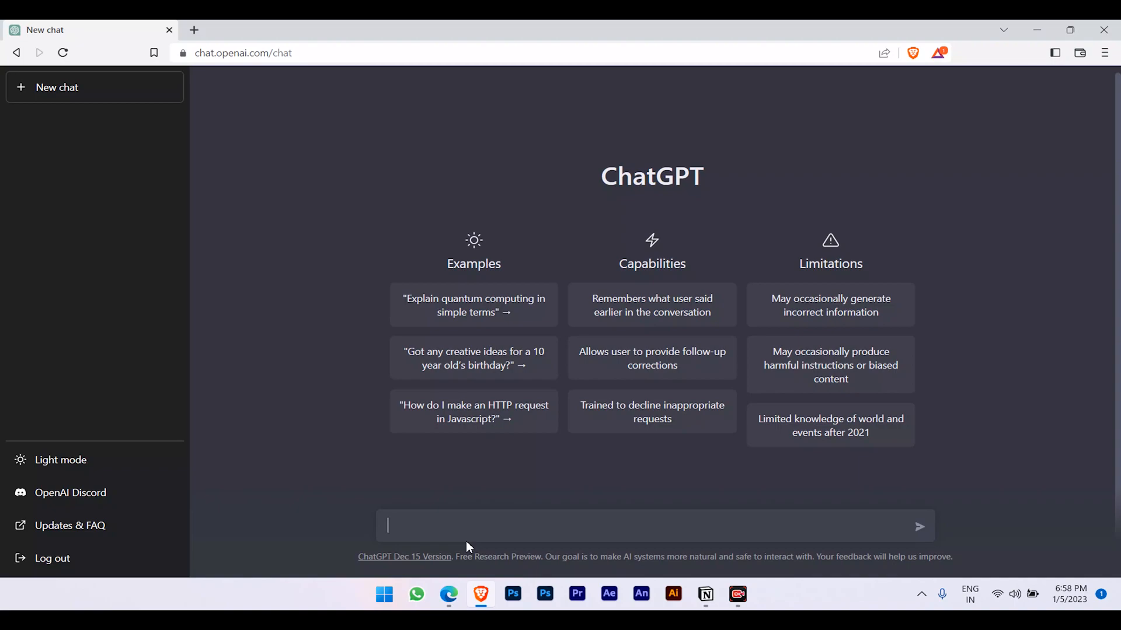
Ask ChatGPT 'what is meant by apple'.
text(what is meant by apple)
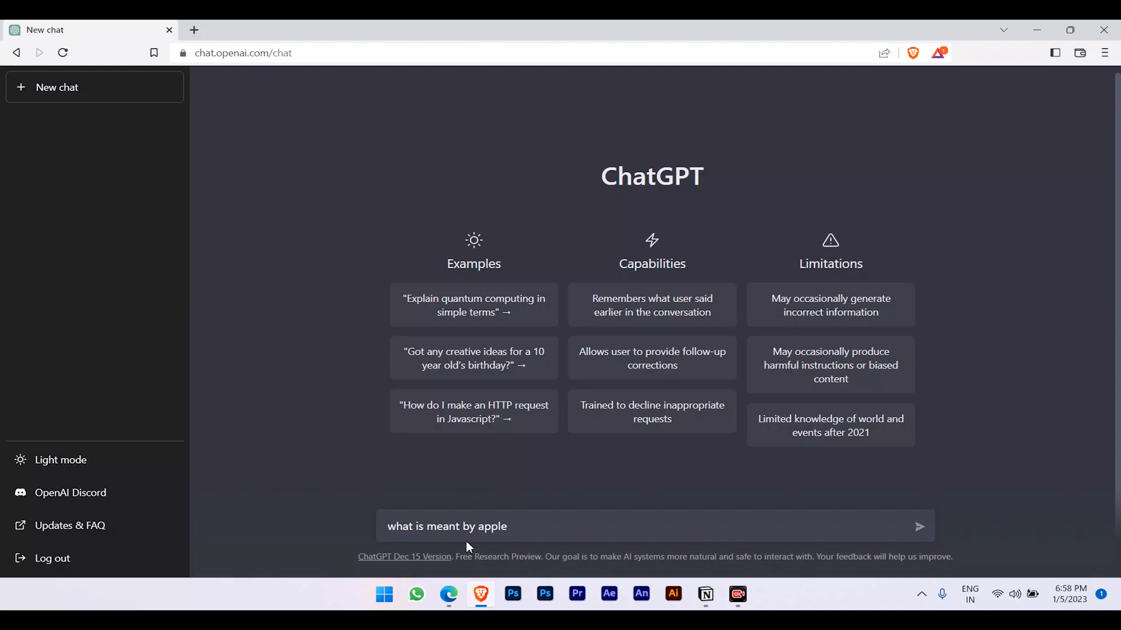
key(Return)
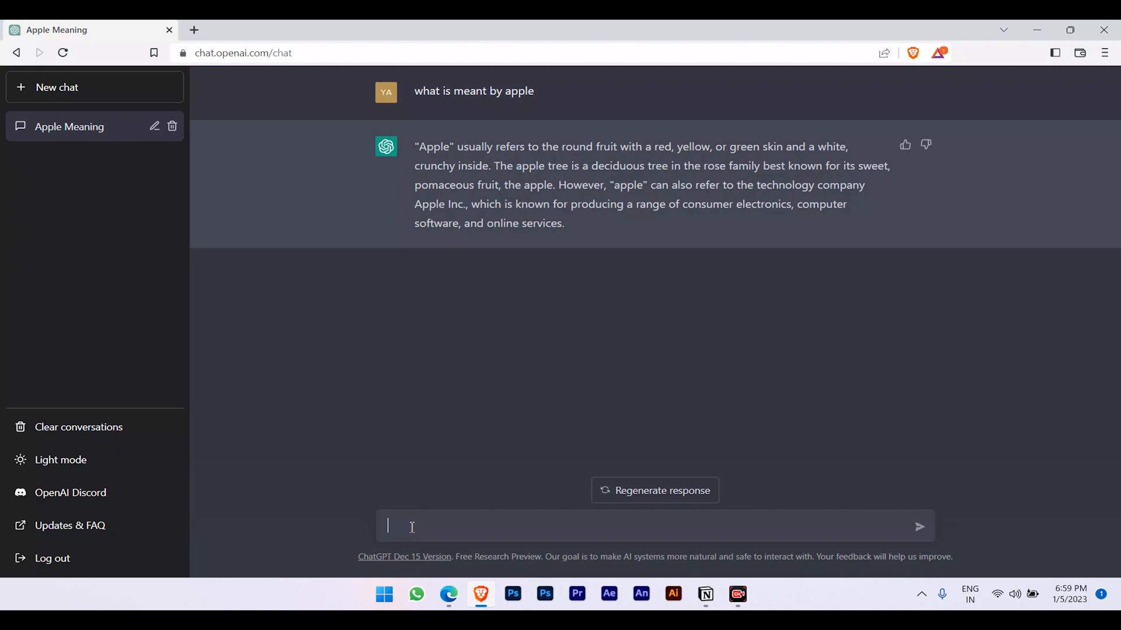
Ask ChatGPT 'what is square of 45' (answered 2025) and start typing 'the sum of'.
text(what is square of 45)
key(Return)
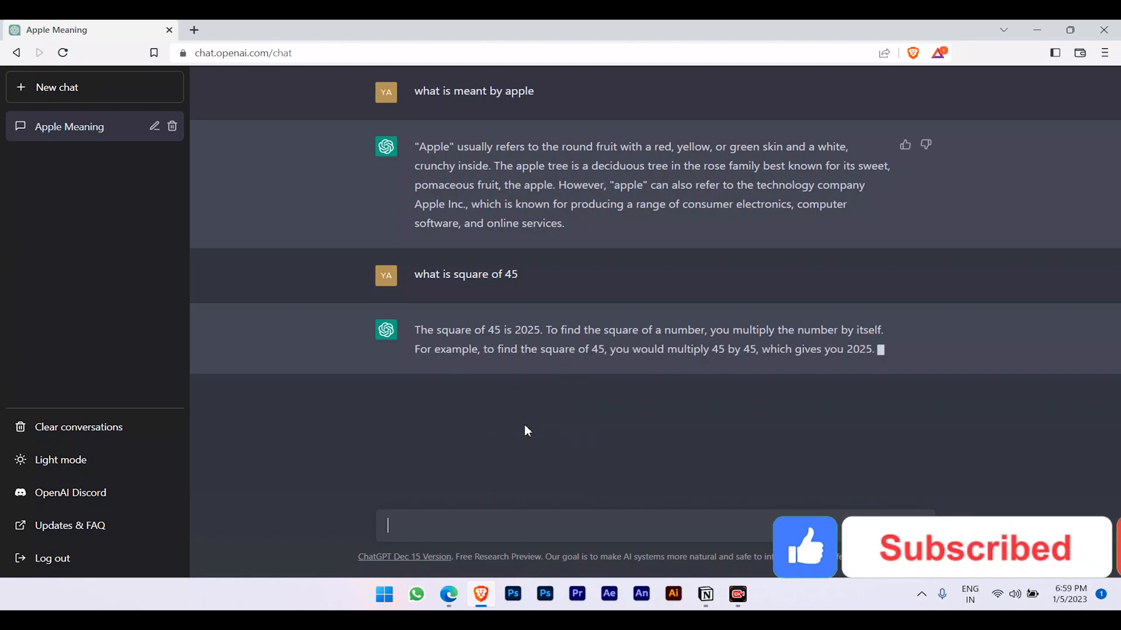
text(the sum of)
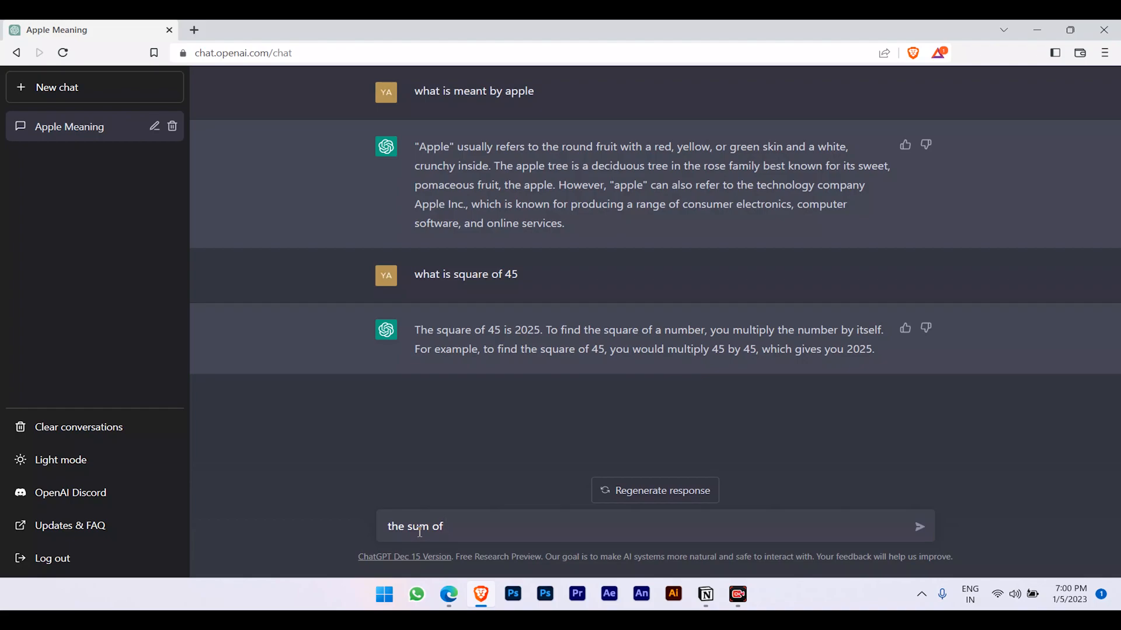
Send 'the sum of 4126 and 8218', get 12344, and highlight part of the answer.
text(4126 and 8218)
key(Return)
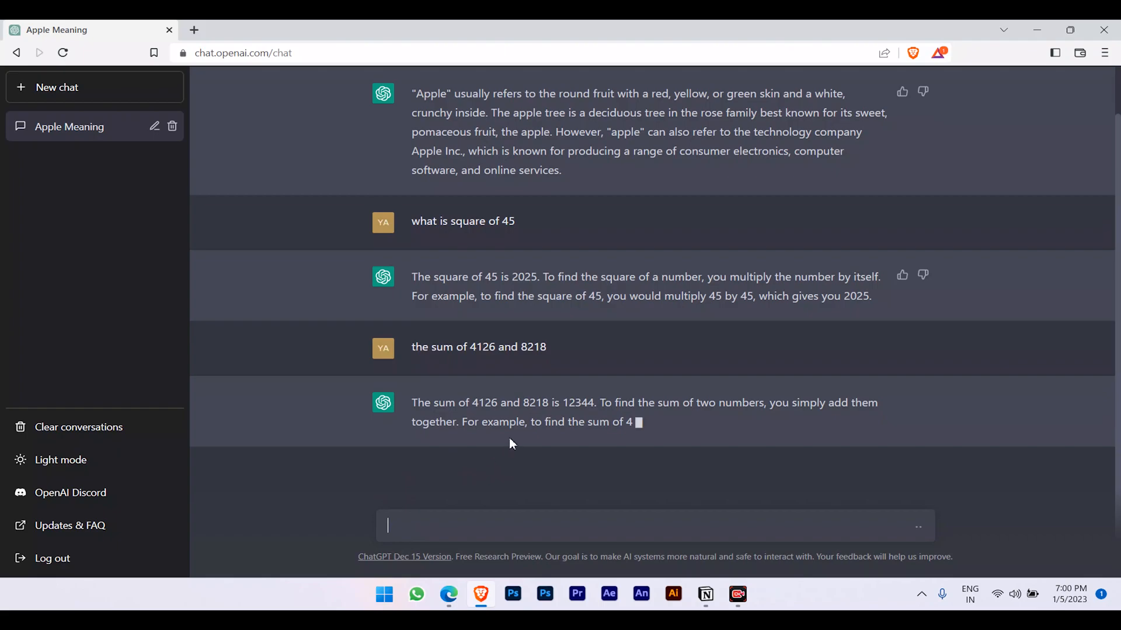
mouse_move(566, 401)
mouse_down()
mouse_move(611, 403)
mouse_move(576, 407)
mouse_up()
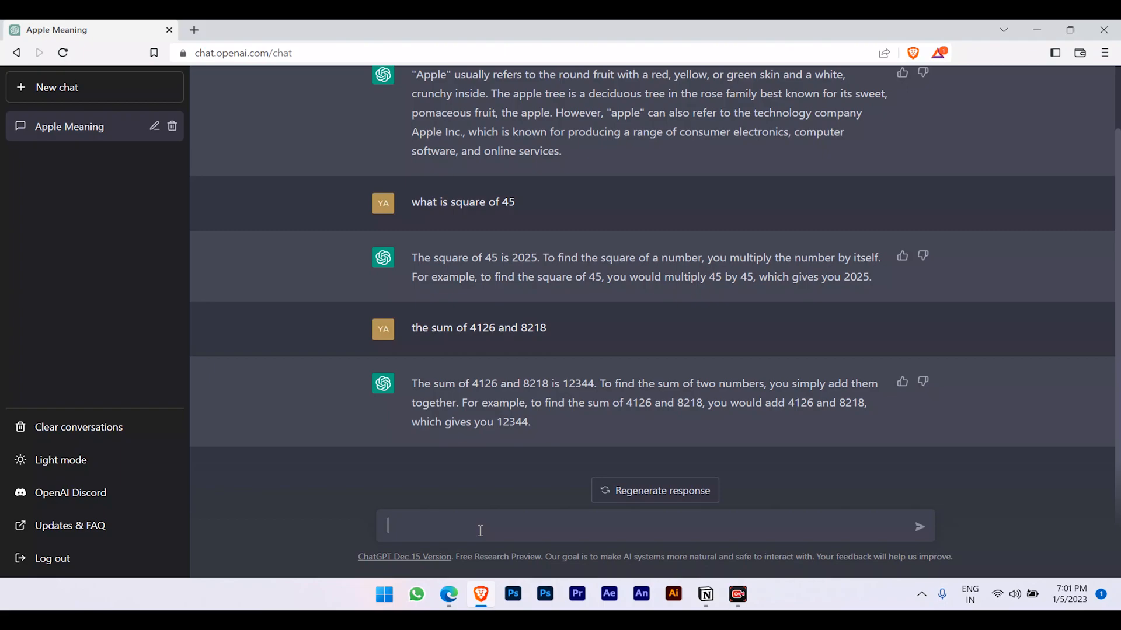
Draft 'write a C program to swap the two values using third variable', correcting typos.
text(write a c programm)
key(ctrl+Left)
key(Left)
key(shift+Left)
text(C)
key(Right)
right_click(478, 528)
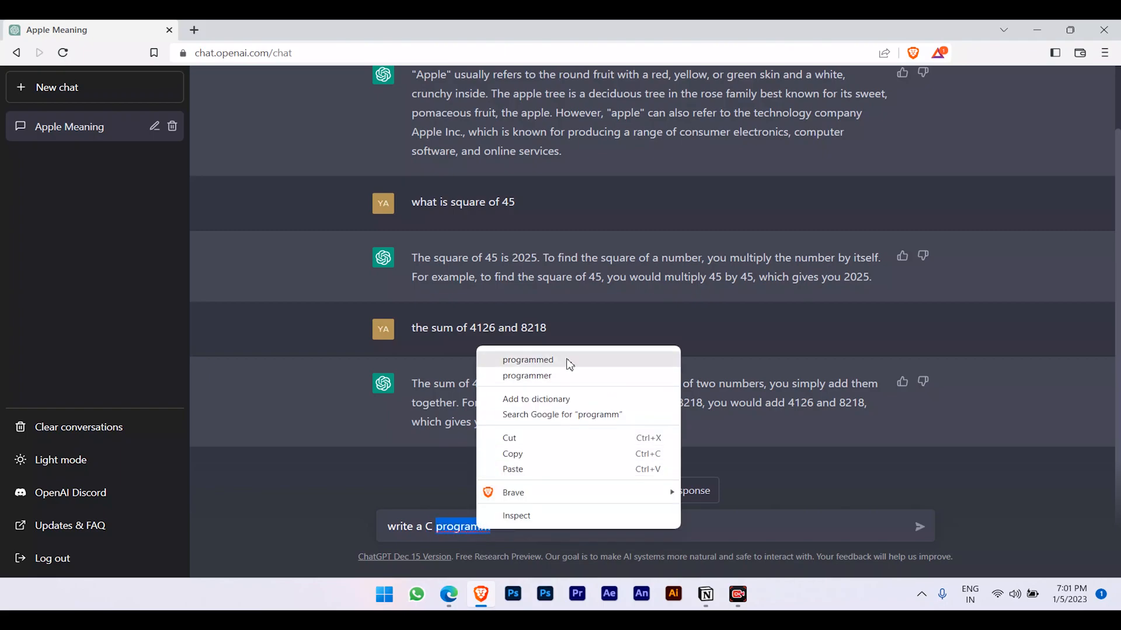
key(Escape)
click(505, 526)
key(BackSpace)
text(t)
text(o )
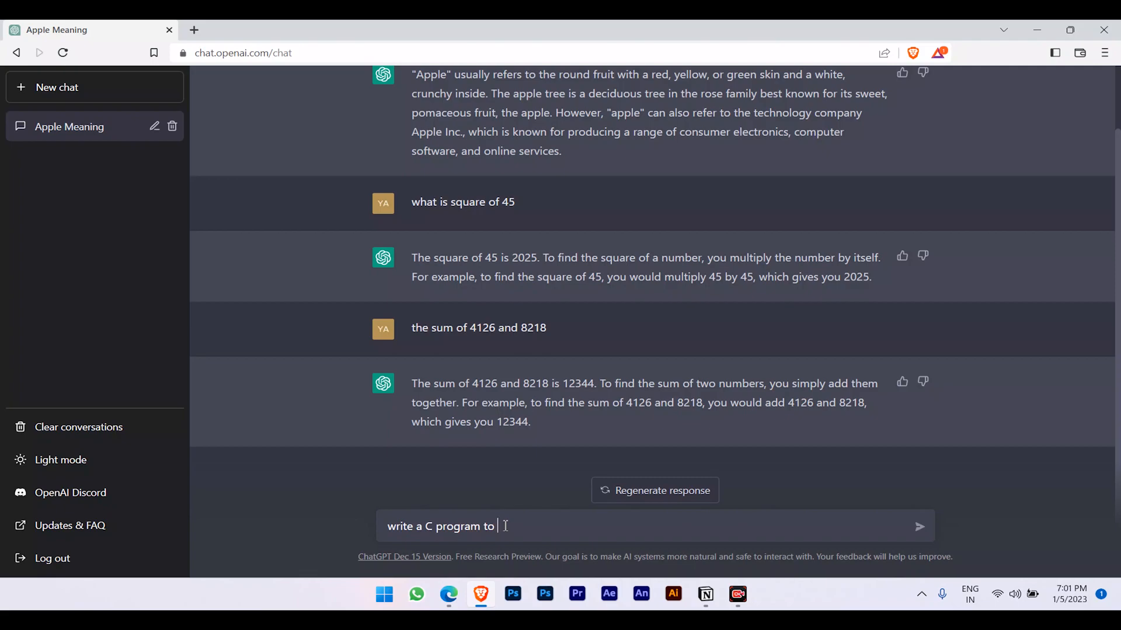
text(swap the two value)
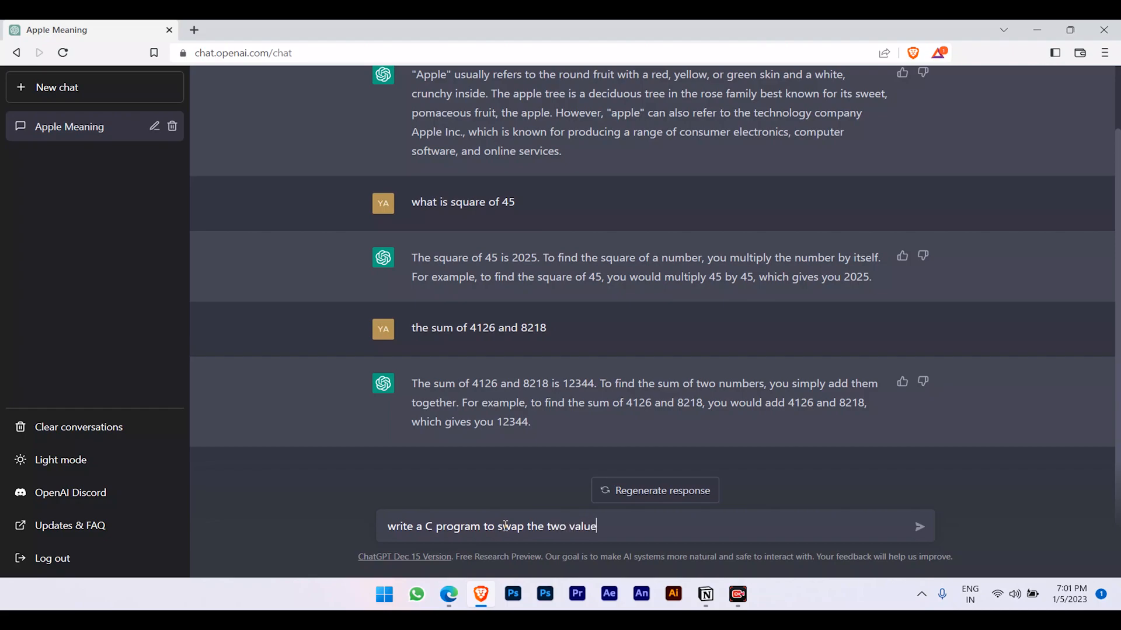
text(s using third variable)
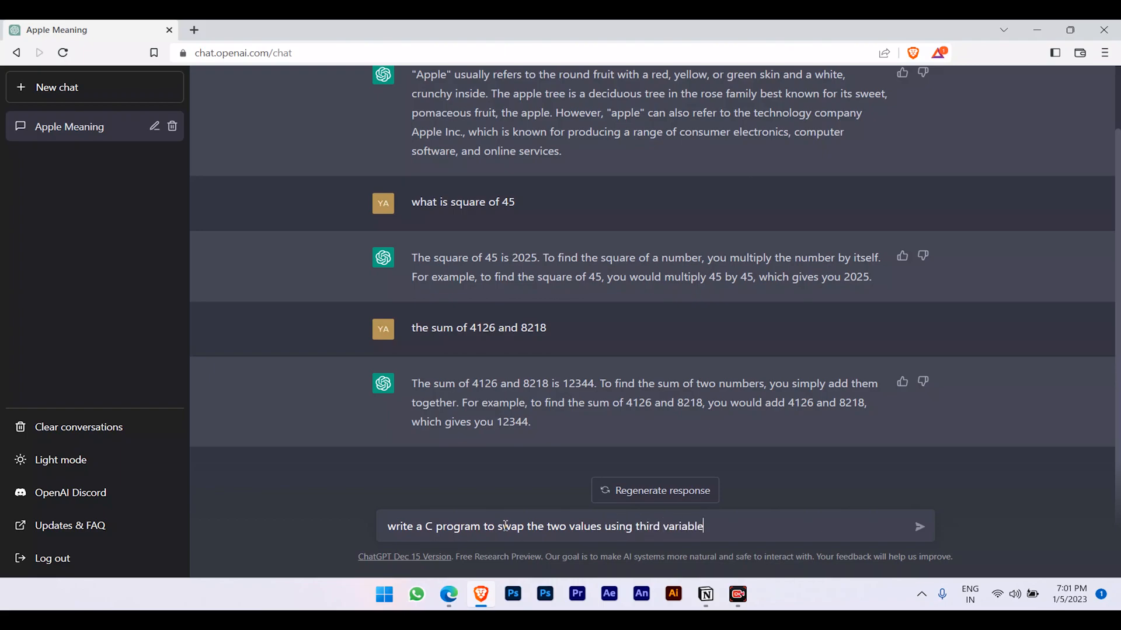
Copy the swap request and paste it into a new browser tab's address bar.
key(ctrl+a)
key(ctrl+c)
key(ctrl+t)
key(ctrl+v)
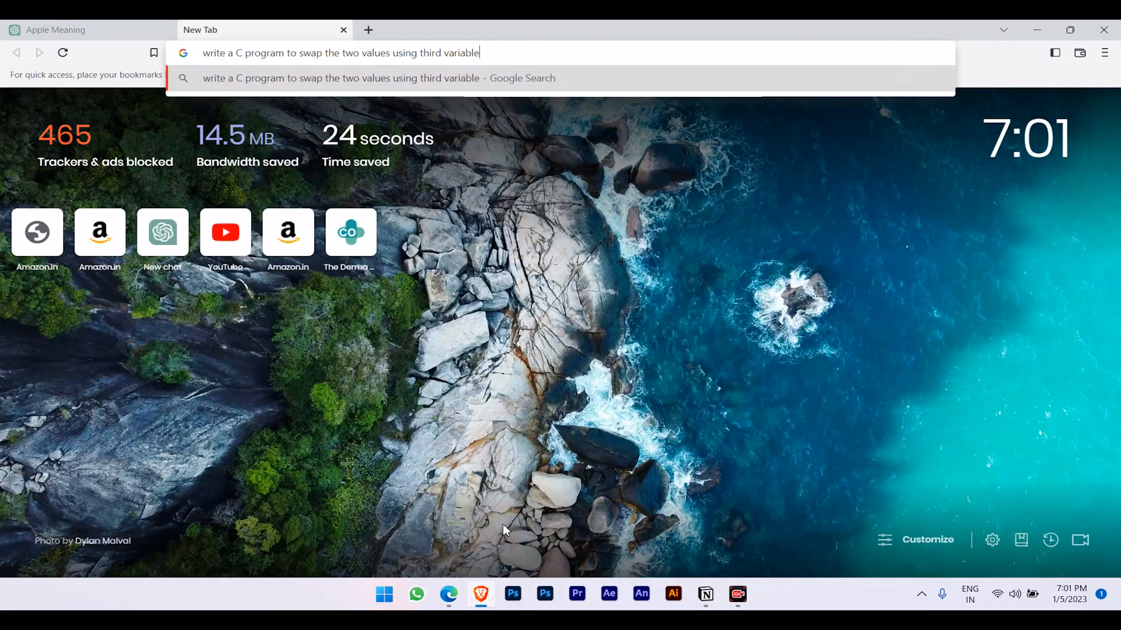
Run the Google search for the swap request, browse the results, then return to ChatGPT.
key(Return)
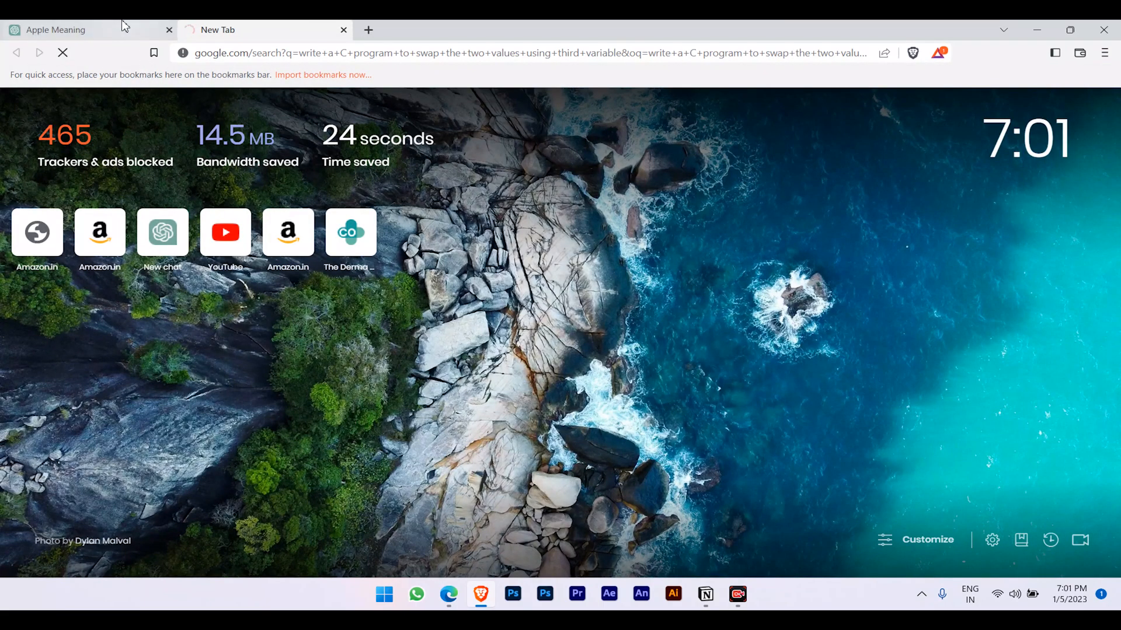
scroll(432, 263, down, 1)
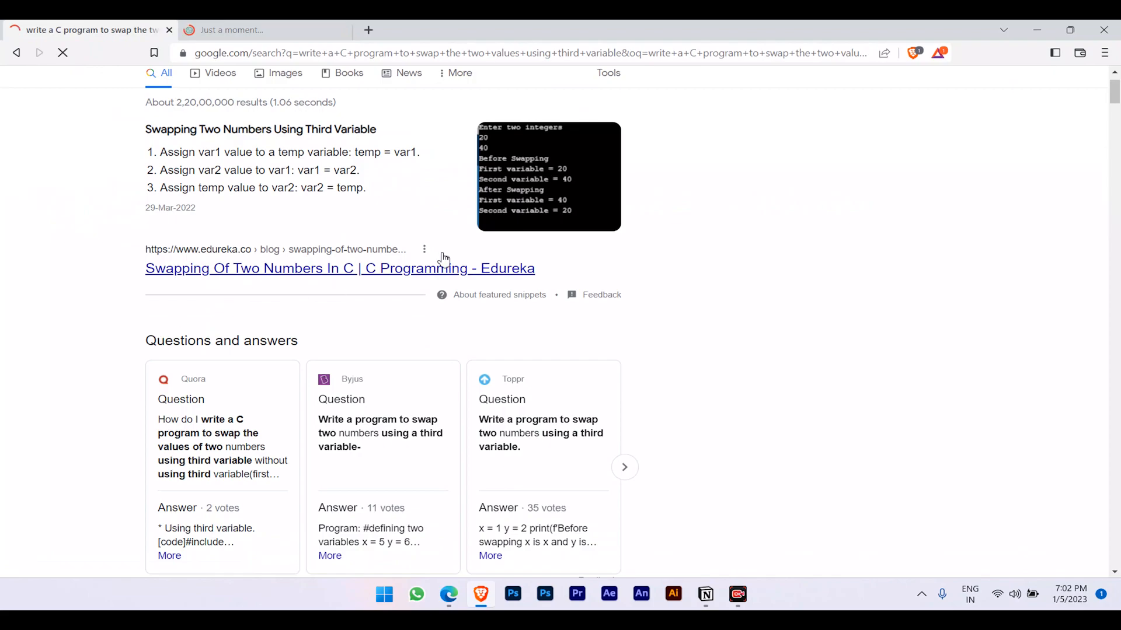
scroll(239, 253, down, 4)
scroll(270, 346, up, 5)
scroll(192, 287, down, 9)
scroll(195, 251, up, 1)
scroll(188, 183, up, 1)
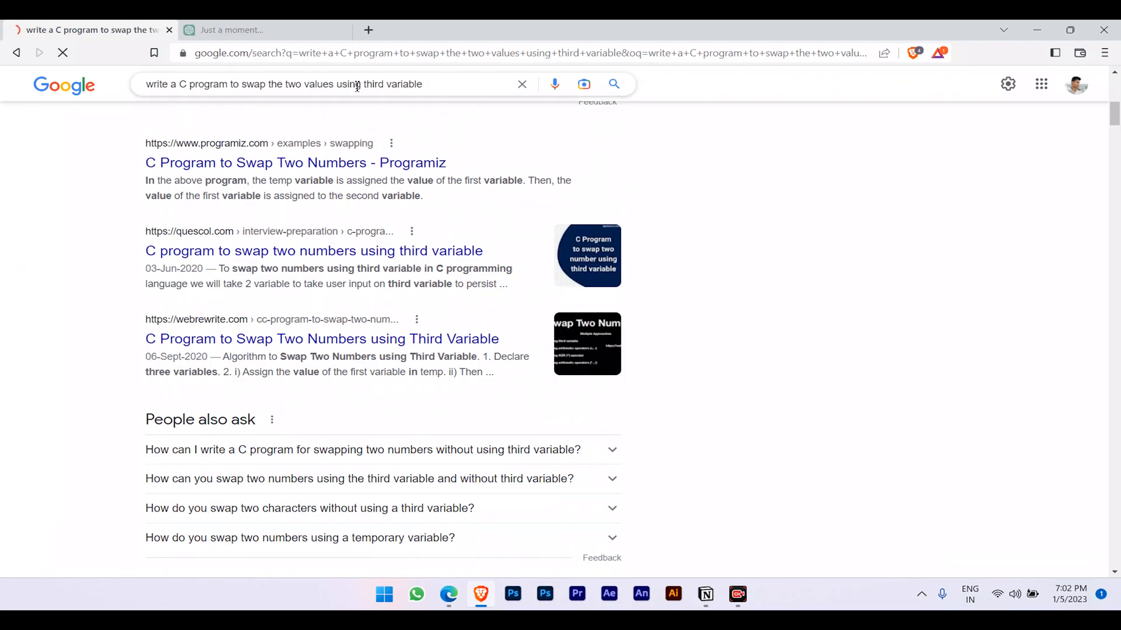
click(251, 30)
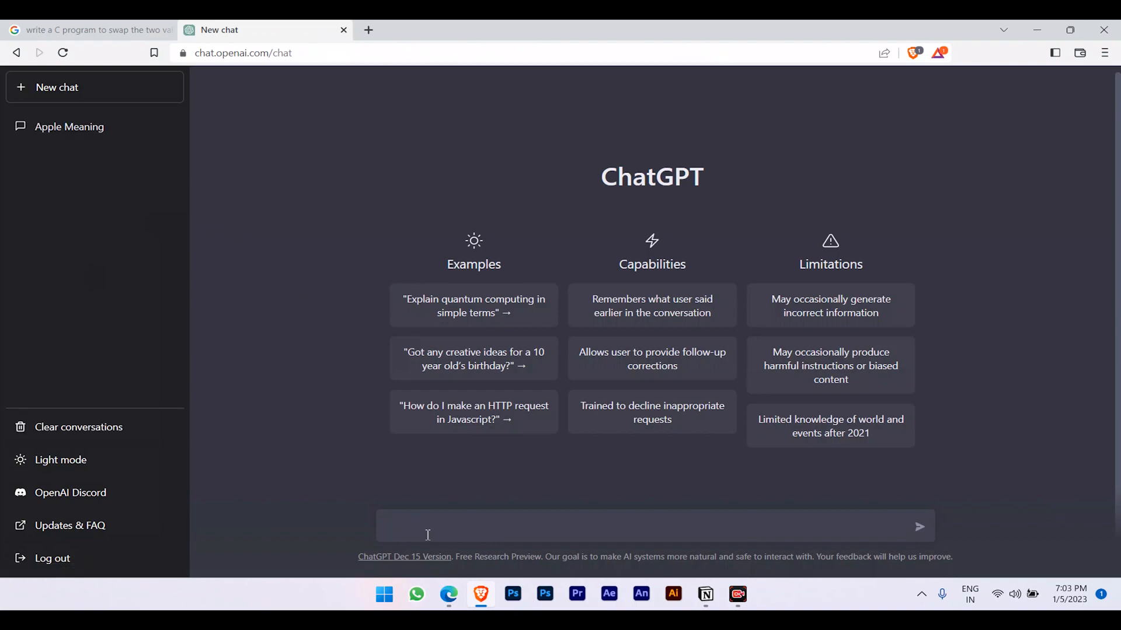
Paste and send the swap request in the new chat, reviewing the generated C program.
key(ctrl+v)
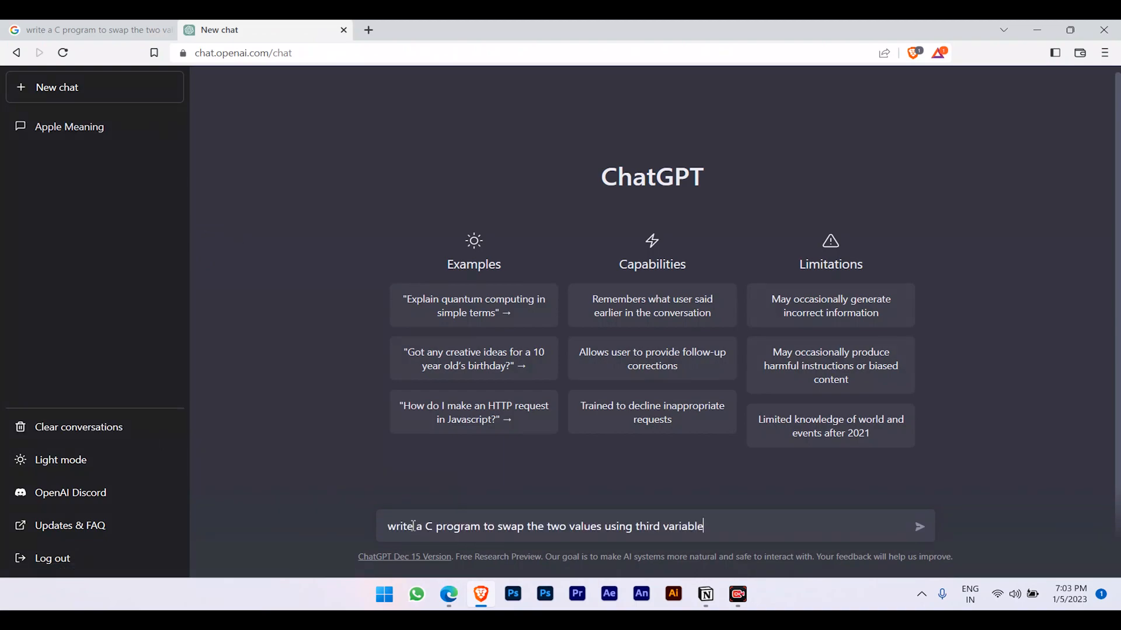
key(Return)
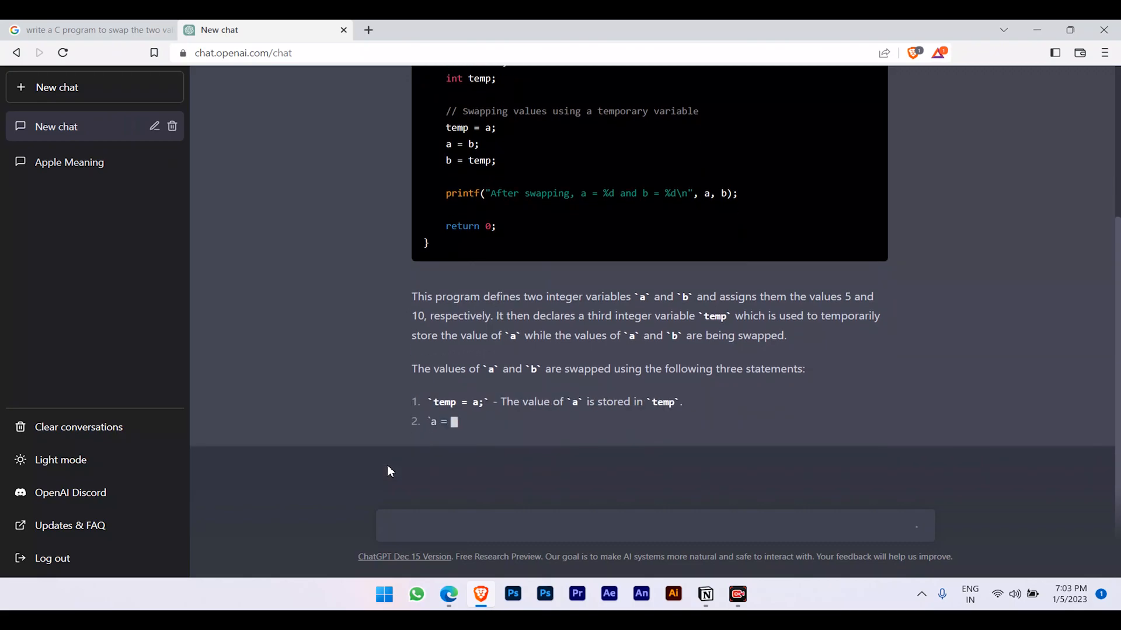
scroll(634, 317, up, 4)
scroll(553, 205, down, 4)
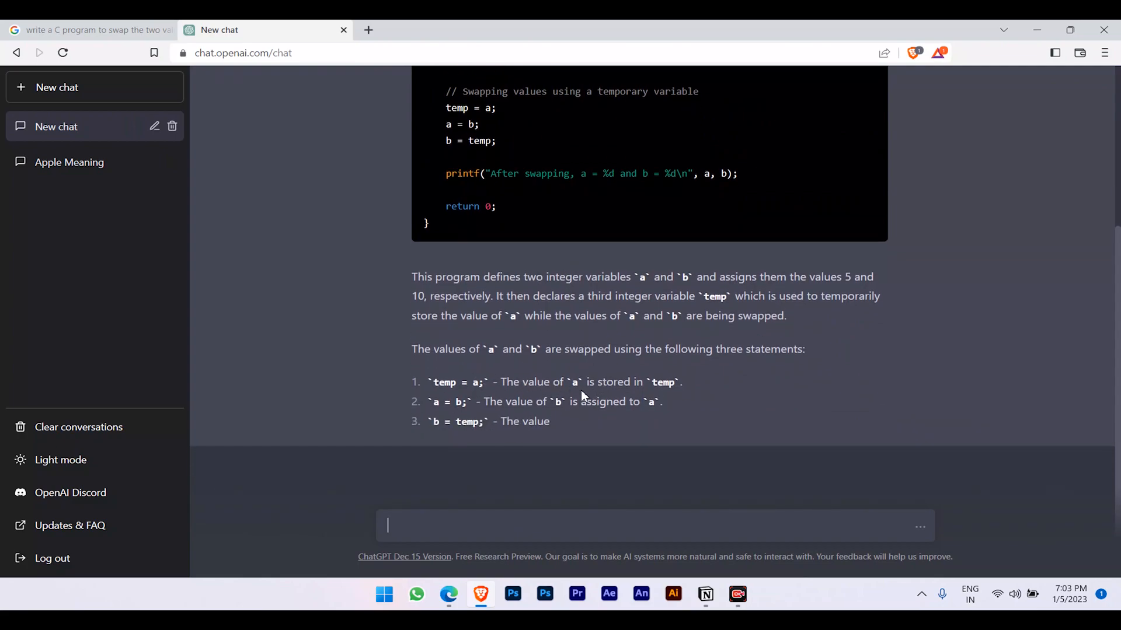
scroll(596, 388, up, 1)
scroll(594, 388, up, 3)
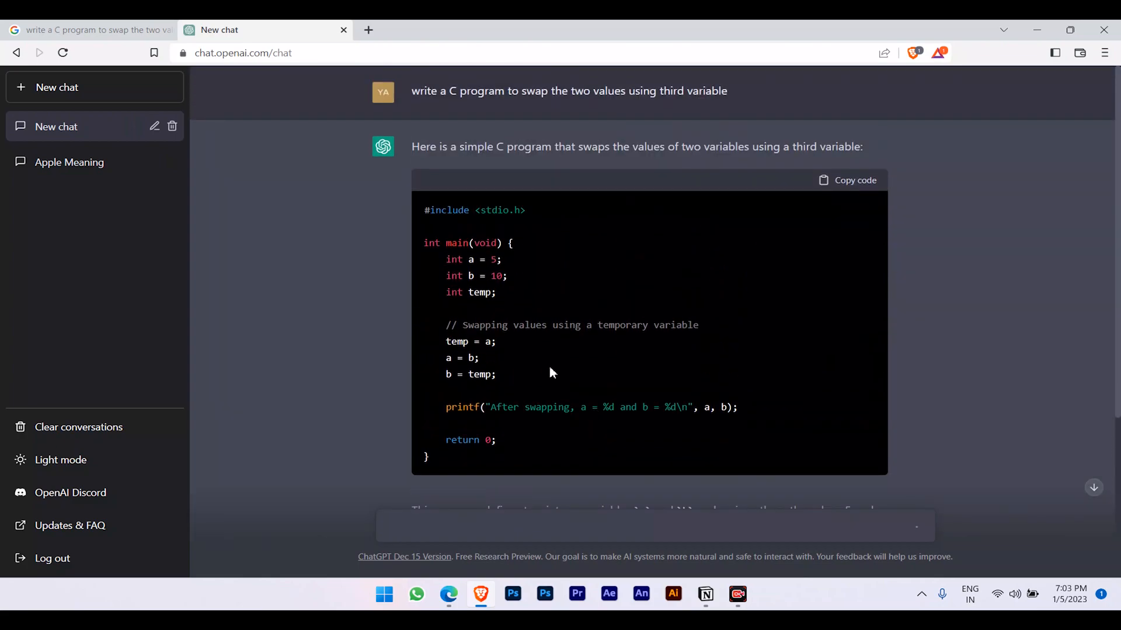
scroll(555, 375, down, 1)
scroll(557, 377, down, 3)
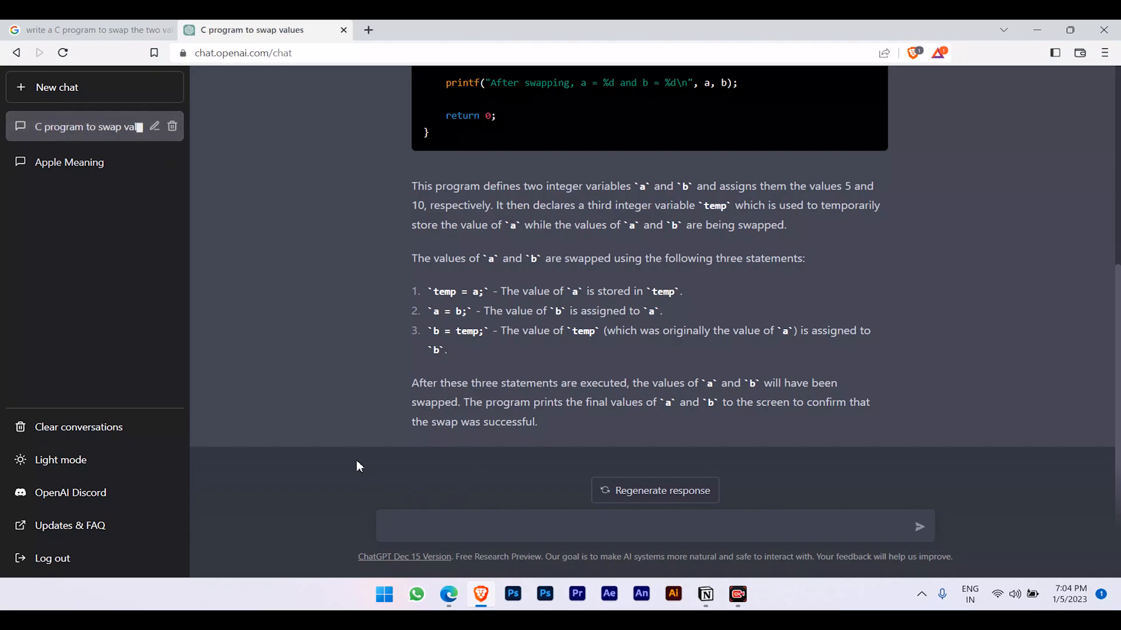
click(94, 30)
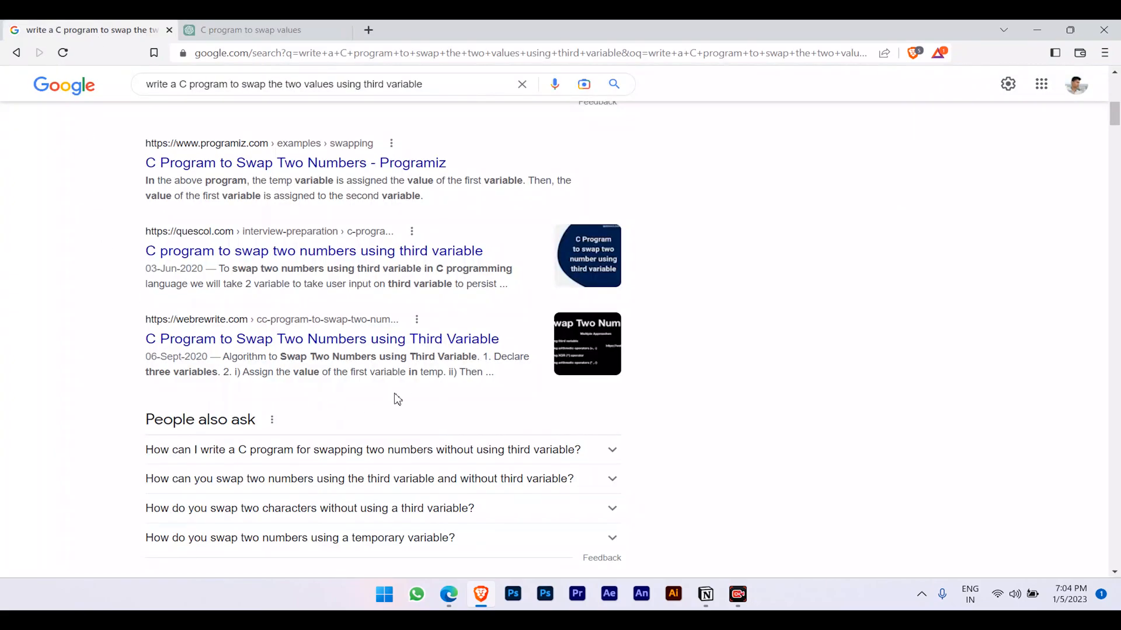
click(236, 30)
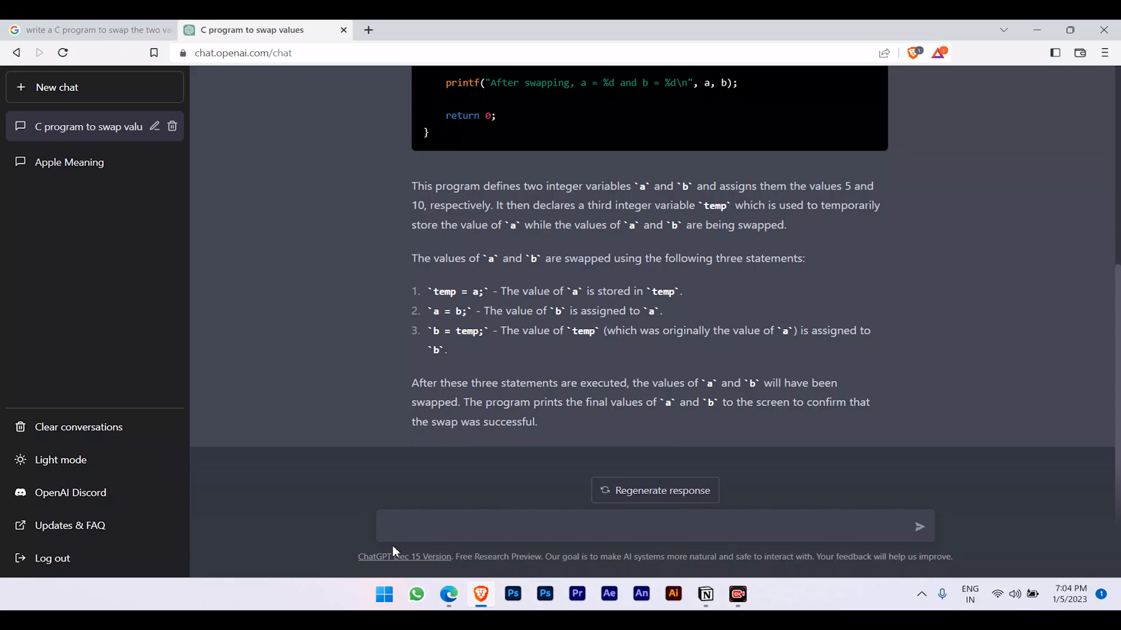
click(462, 531)
text(write a html for creating )
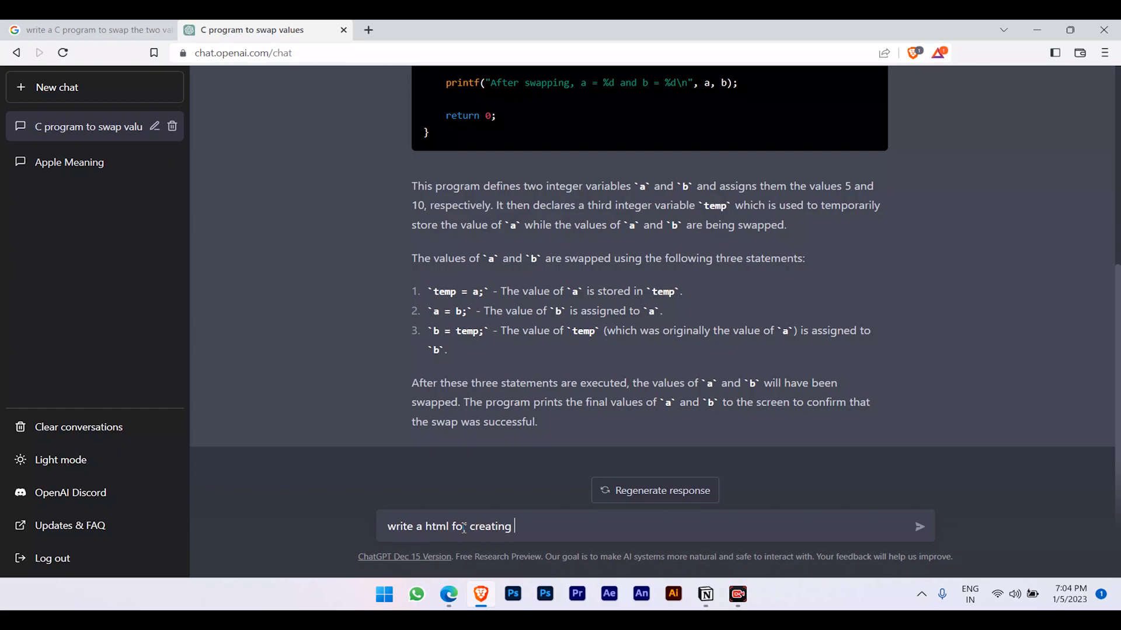
text(button with hover effe)
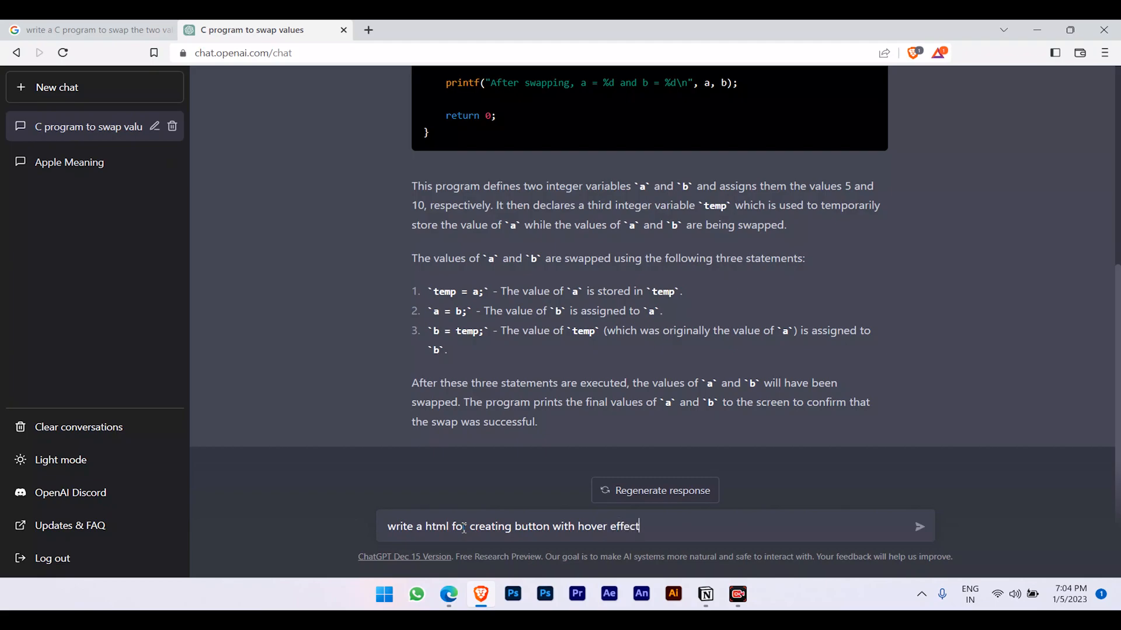
text(ct)
Send the request 'write a html for creating button with hover effect'.
key(Return)
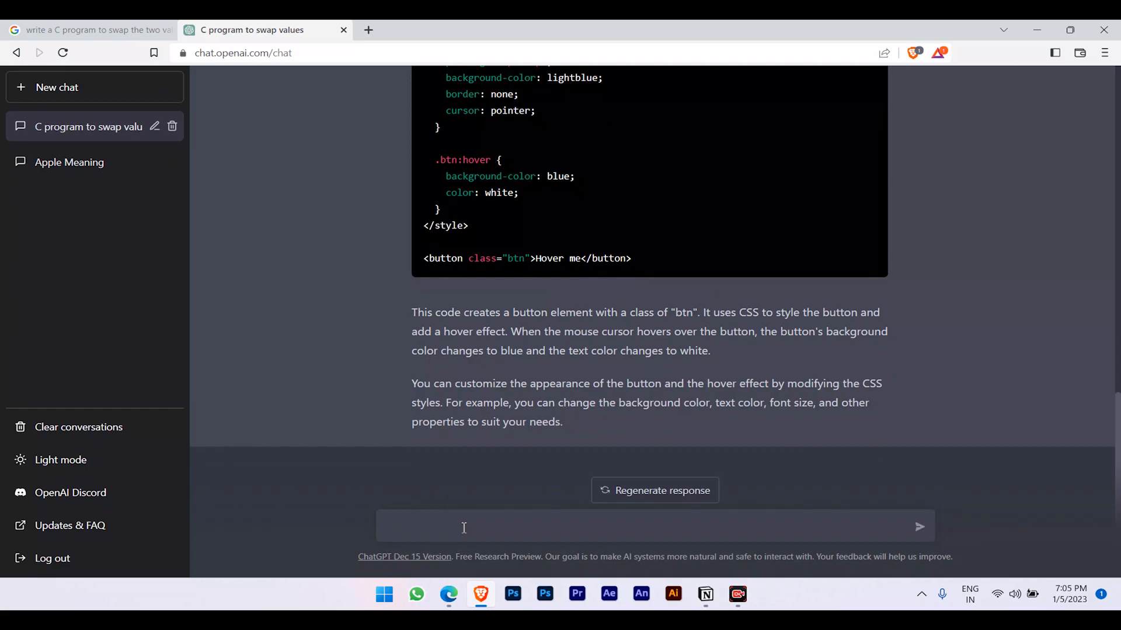
Replace a false-start draft with 'define shear stress', fixing the misspelled 'stress'.
text(hat is mee)
key(BackSpace)
key(BackSpace)
key(BackSpace)
key(BackSpace)
key(BackSpace)
key(BackSpace)
key(BackSpace)
key(BackSpace)
key(BackSpace)
key(BackSpace)
text(define shear stare)
key(Delete)
key(Delete)
text(a)
Send 'define shear stress', then draft 'what a c program for palandrome operation' during the reply.
text(ess)
key(Return)
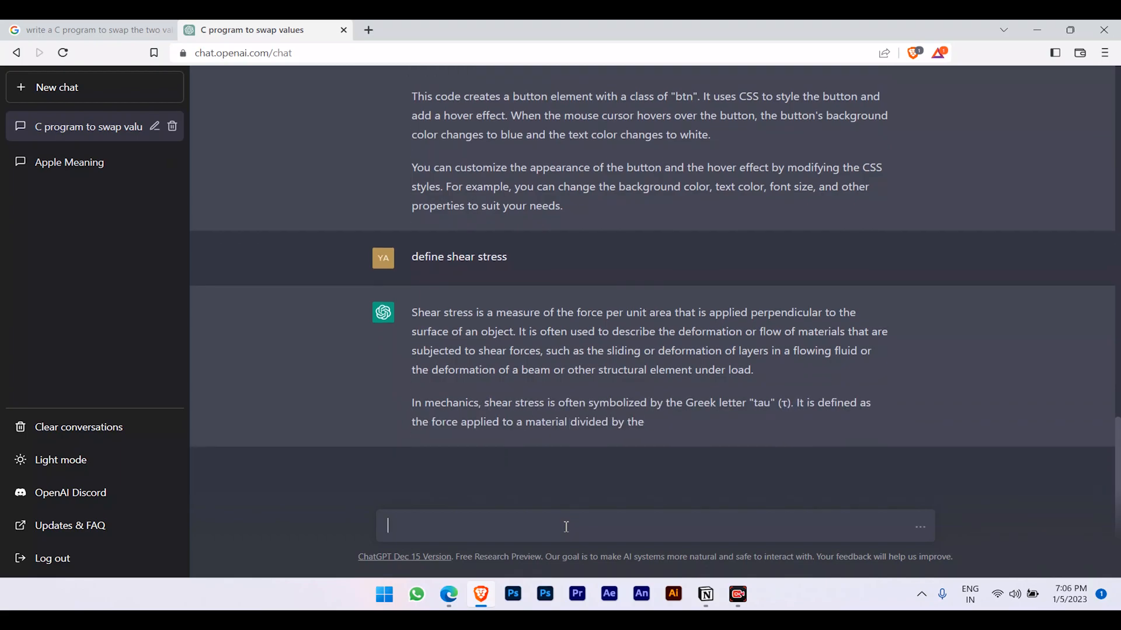
text(what)
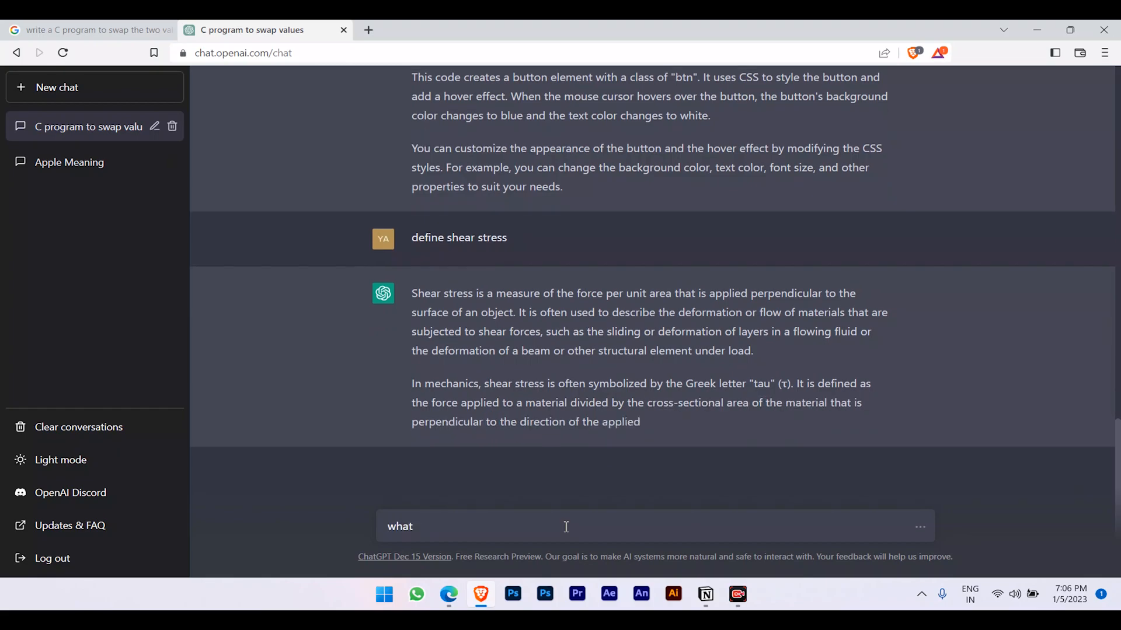
text( a c rpo)
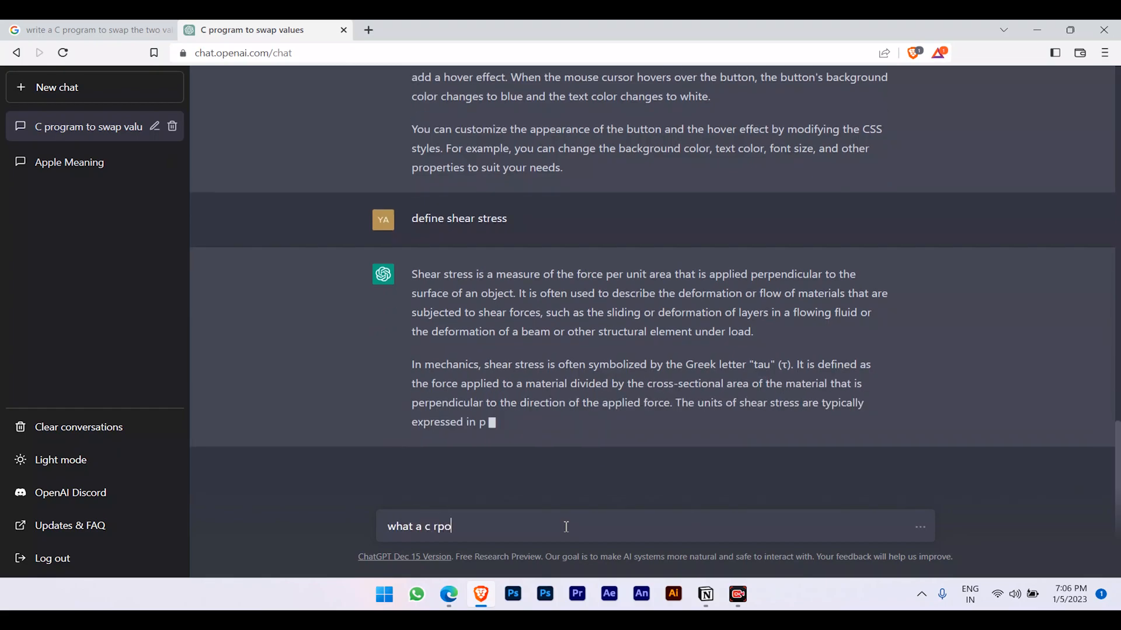
key(BackSpace)
key(BackSpace)
key(BackSpace)
text(program to)
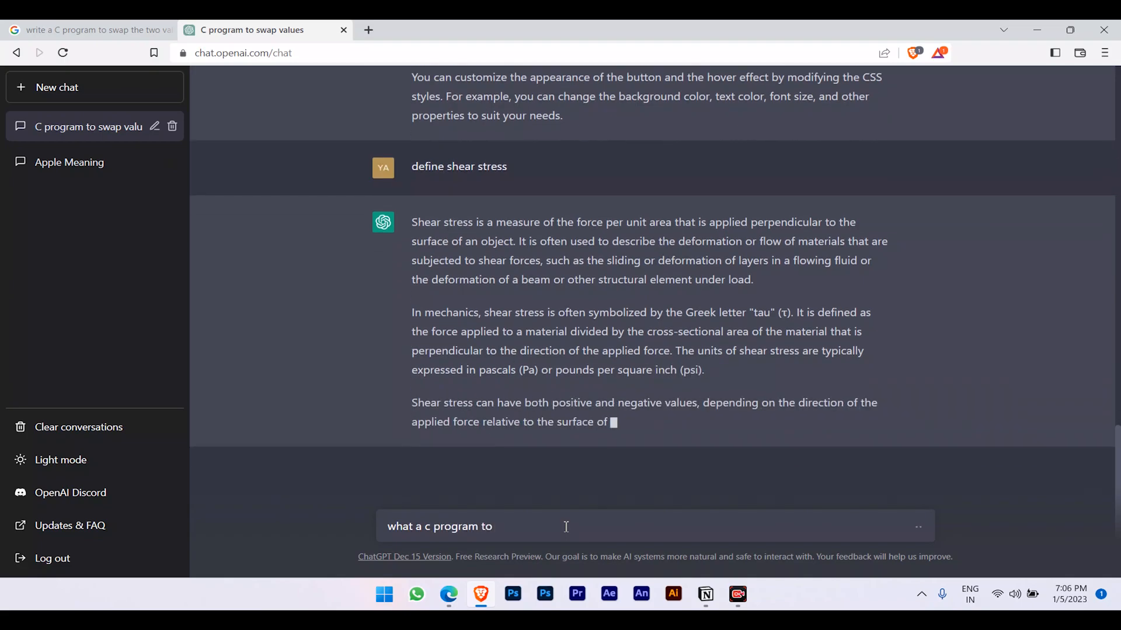
key(BackSpace)
key(BackSpace)
text(f)
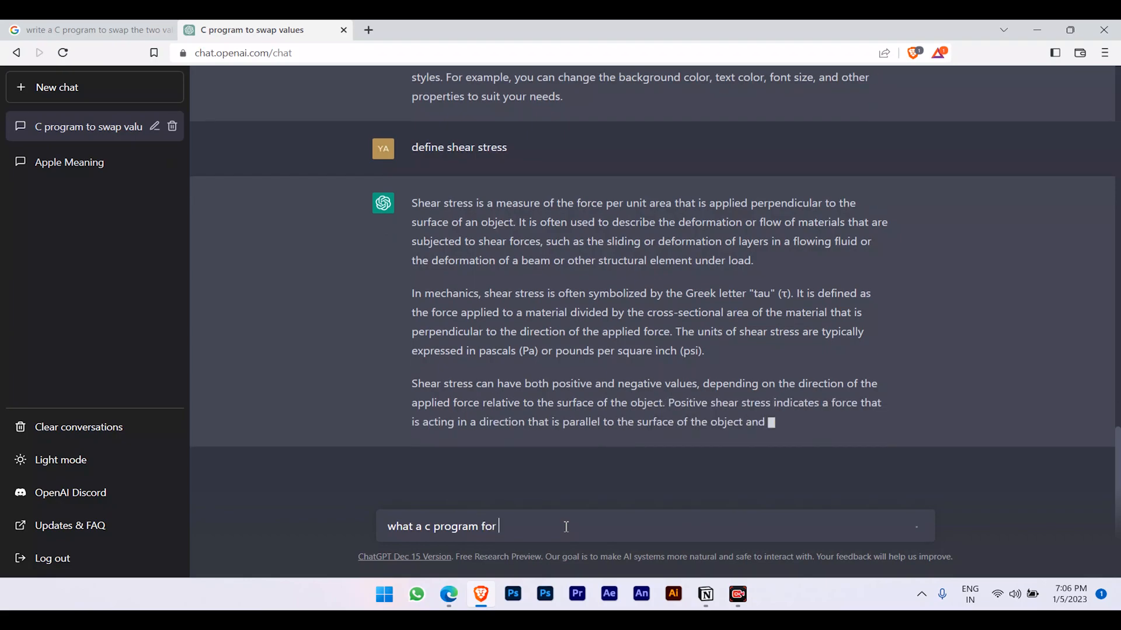
text(or)
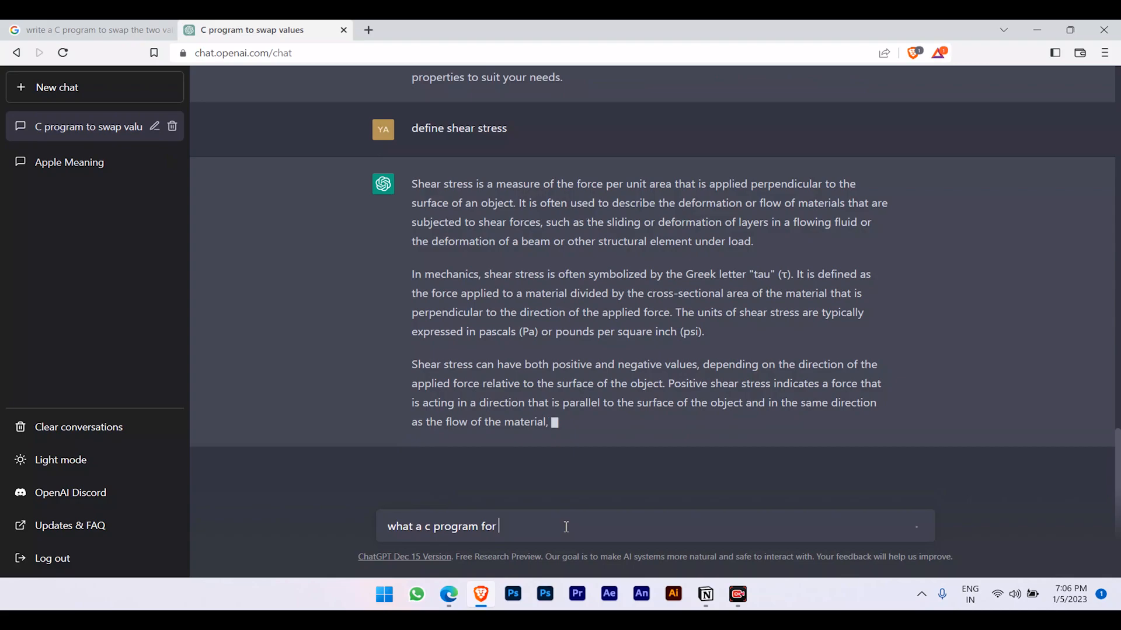
text( pala)
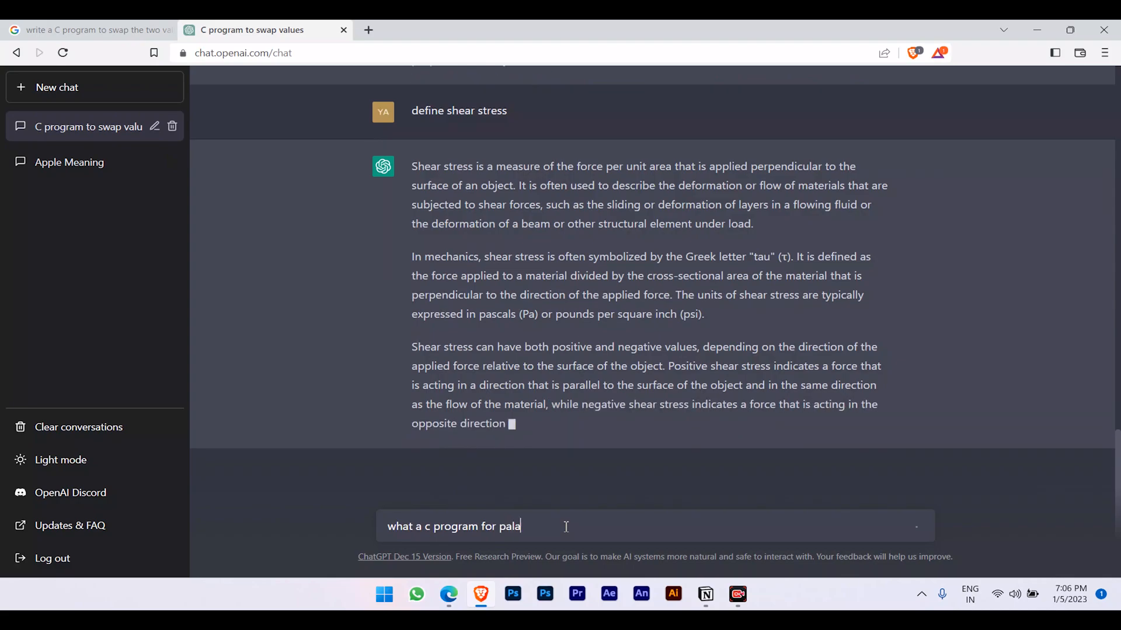
text(ndrome )
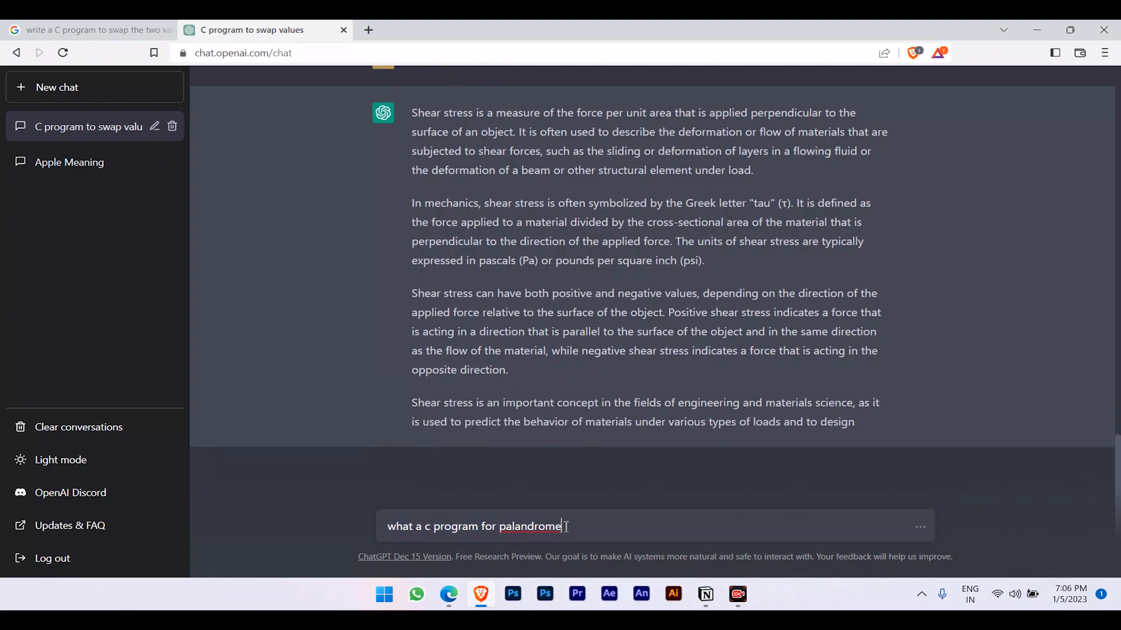
text(operatio)
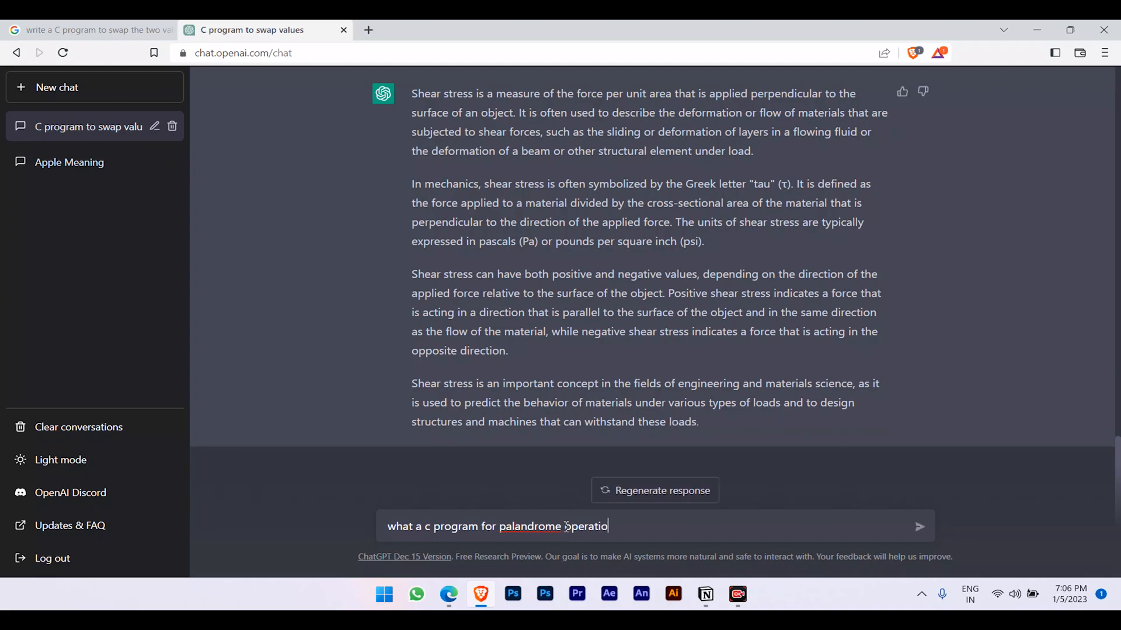
text(n)
Send the palindrome question, clear the leftover draft, and review the streaming C program answer.
key(Return)
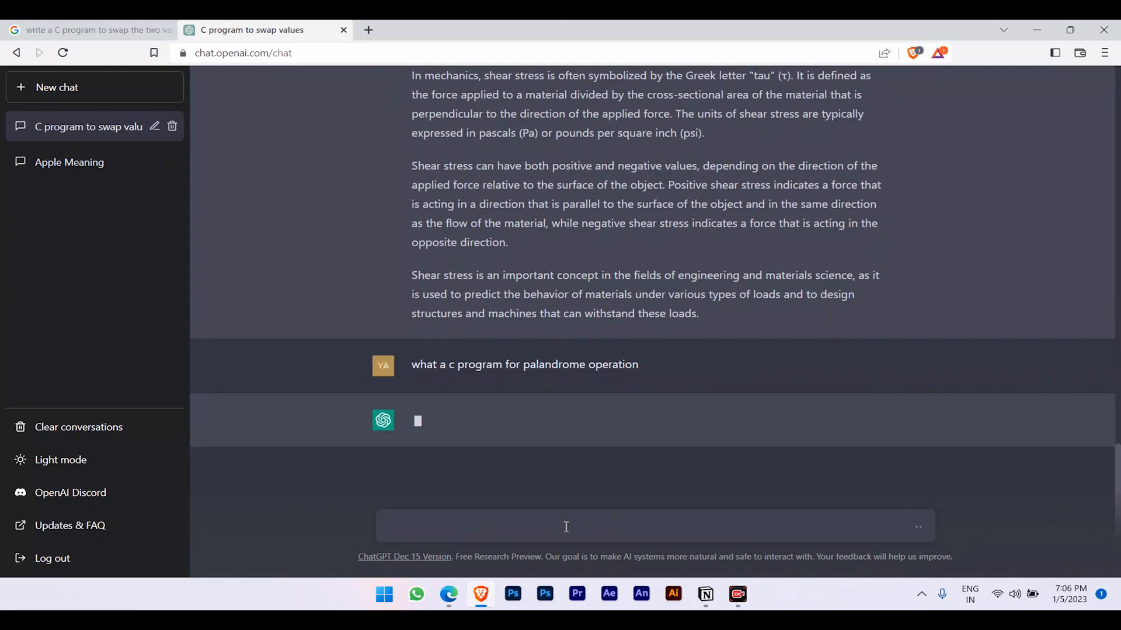
key(BackSpace)
key(BackSpace)
key(BackSpace)
key(BackSpace)
key(BackSpace)
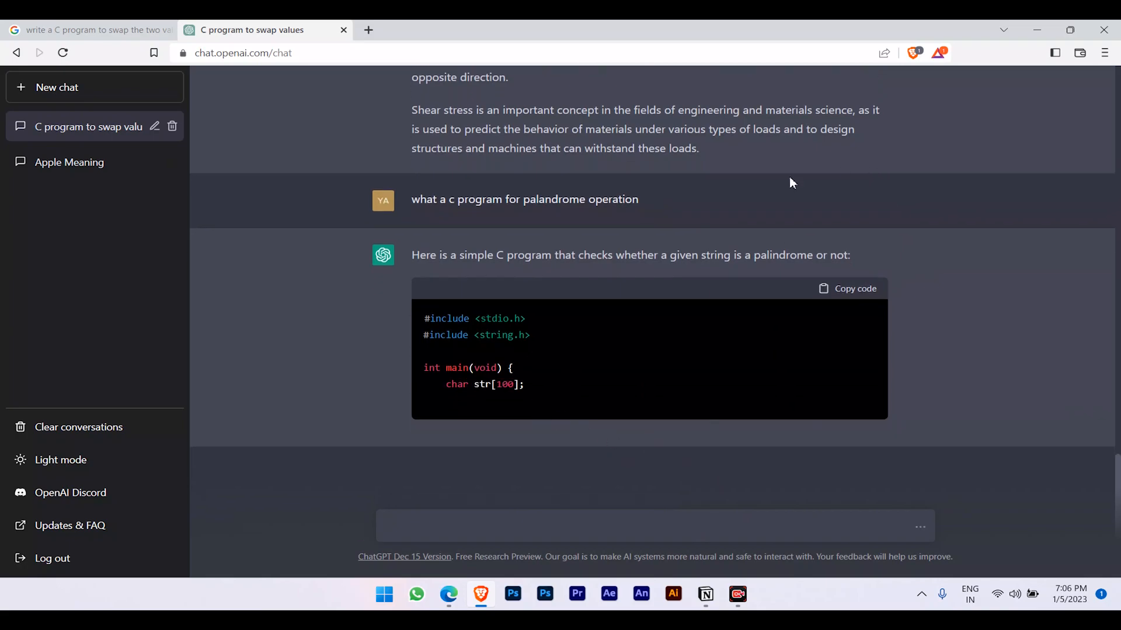
click(902, 170)
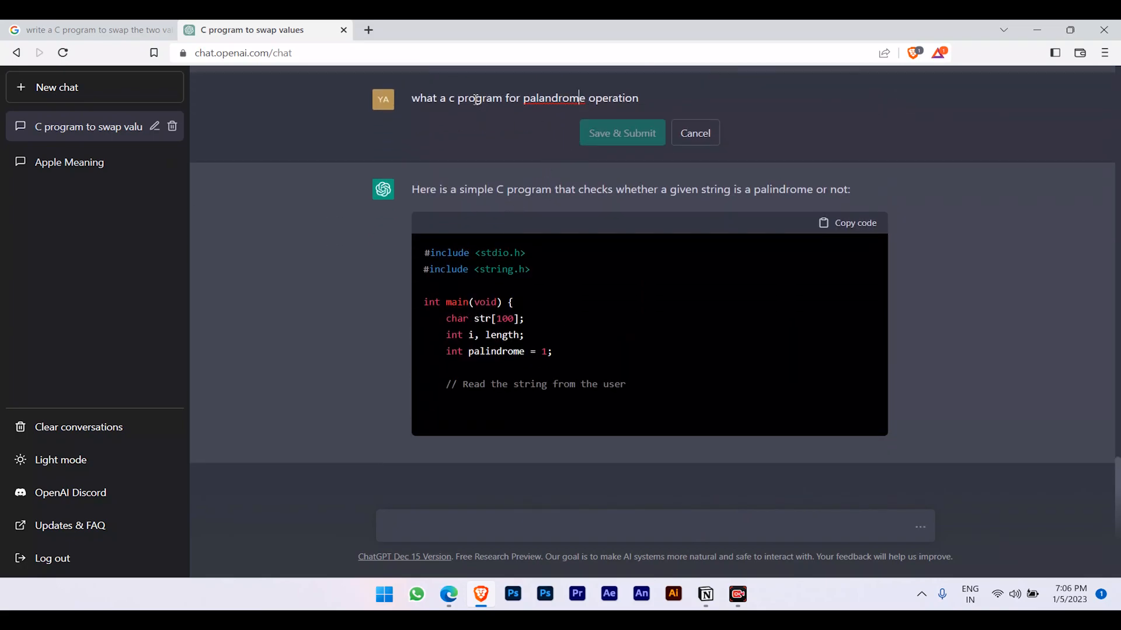
click(695, 117)
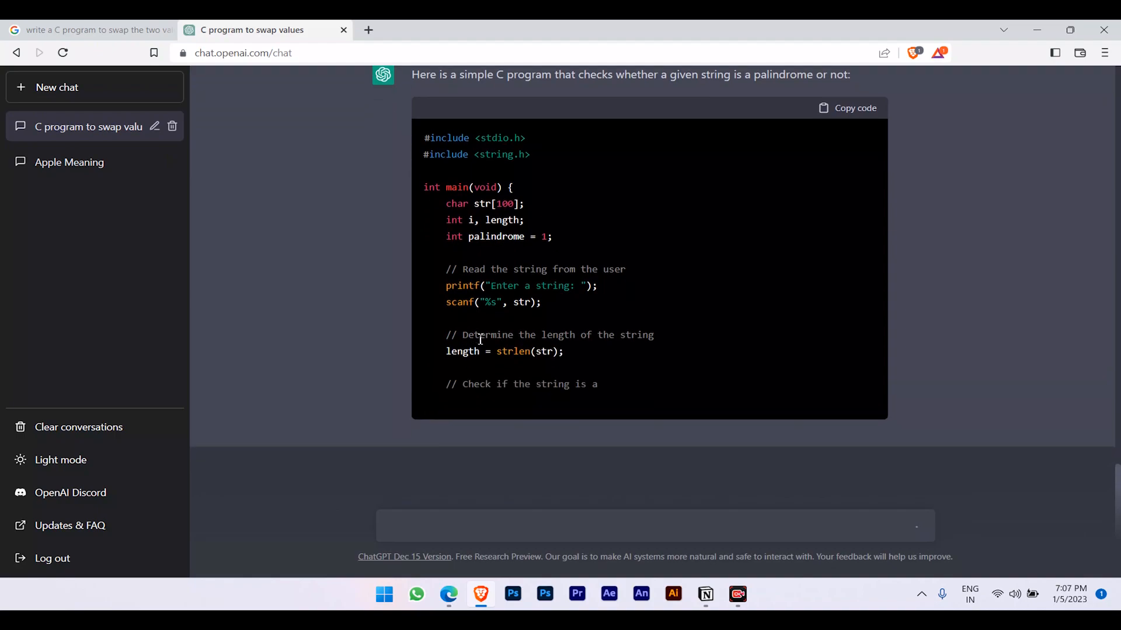
scroll(480, 342, up, 2)
scroll(480, 340, down, 2)
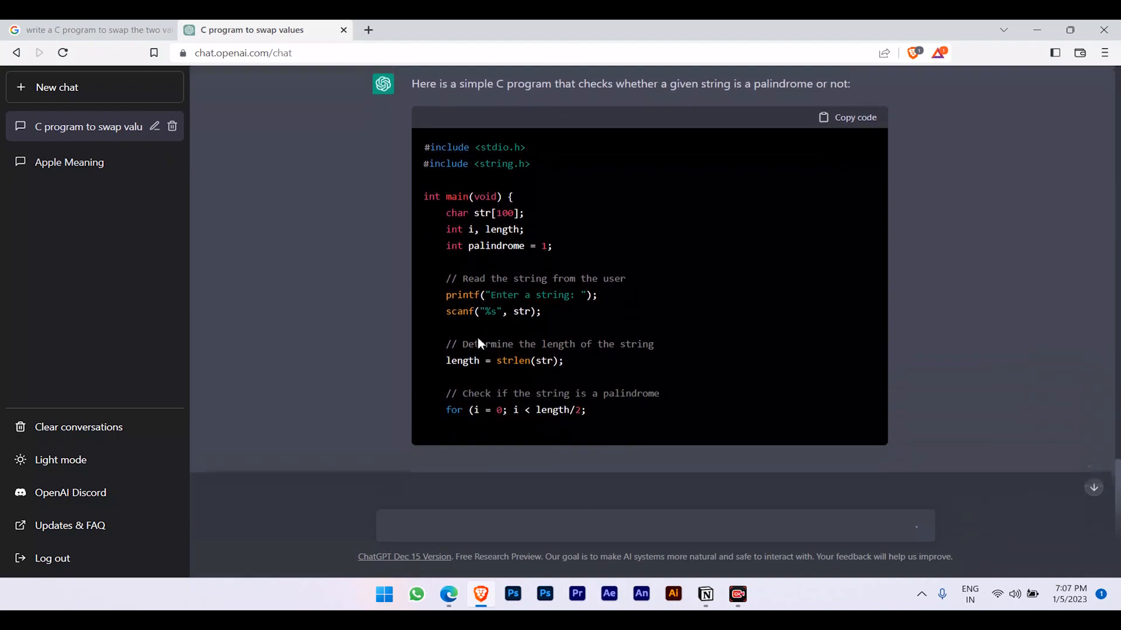
scroll(480, 339, up, 1)
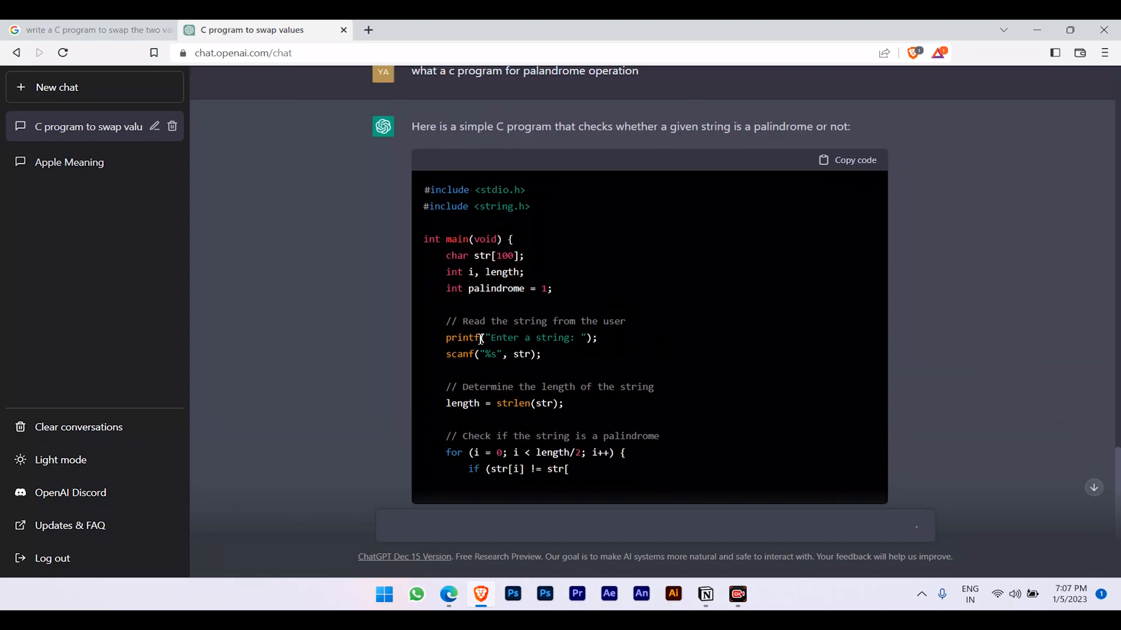
scroll(481, 340, up, 2)
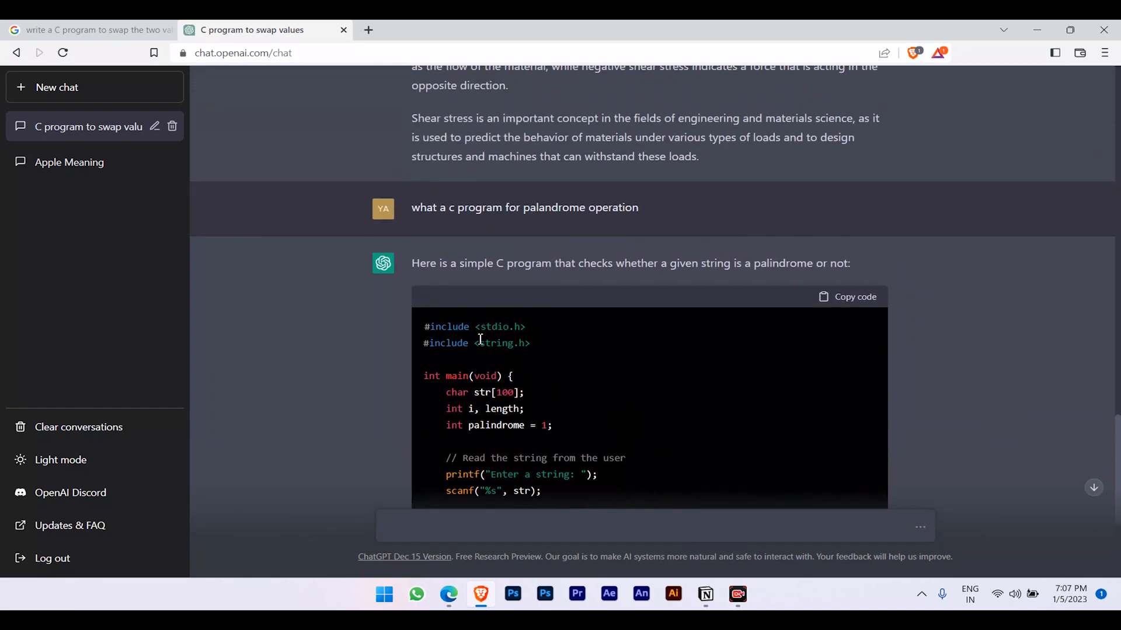
scroll(480, 339, down, 5)
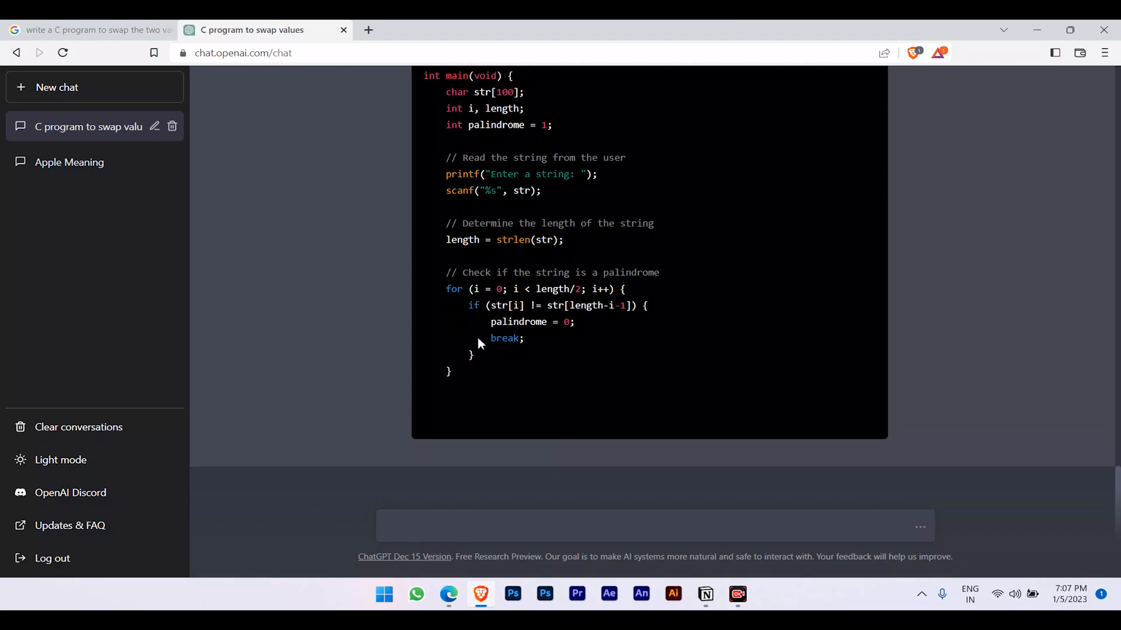
scroll(479, 342, up, 4)
scroll(479, 342, up, 20)
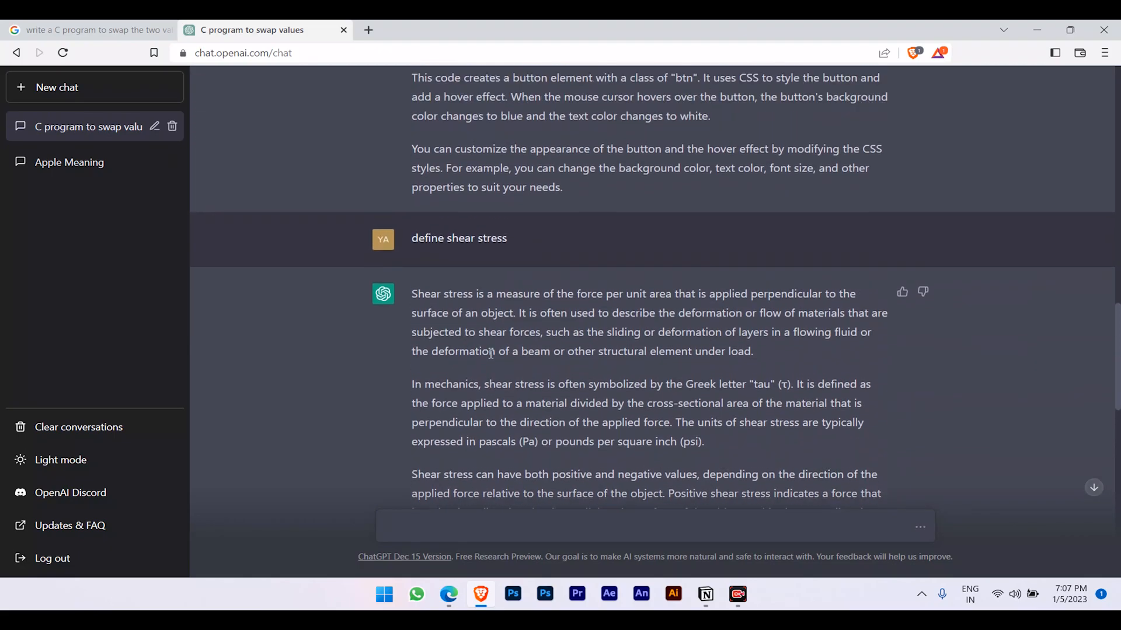
scroll(479, 399, down, 20)
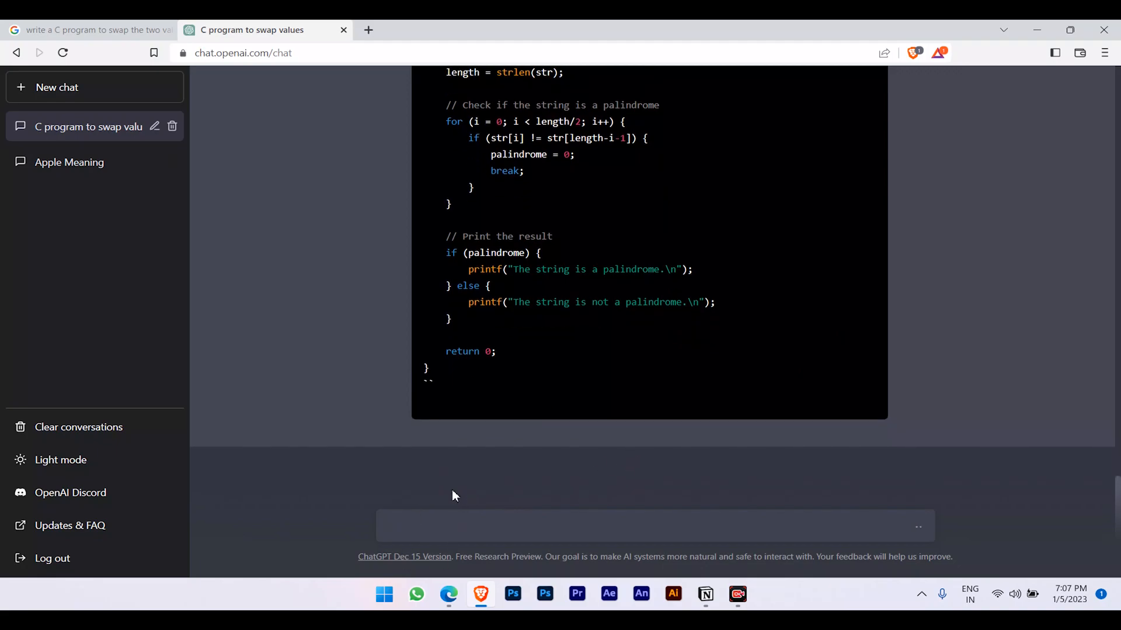
Search Google for 'which is the best hotel near me', then return to ChatGPT's message box.
click(156, 31)
drag(425, 84, 146, 85)
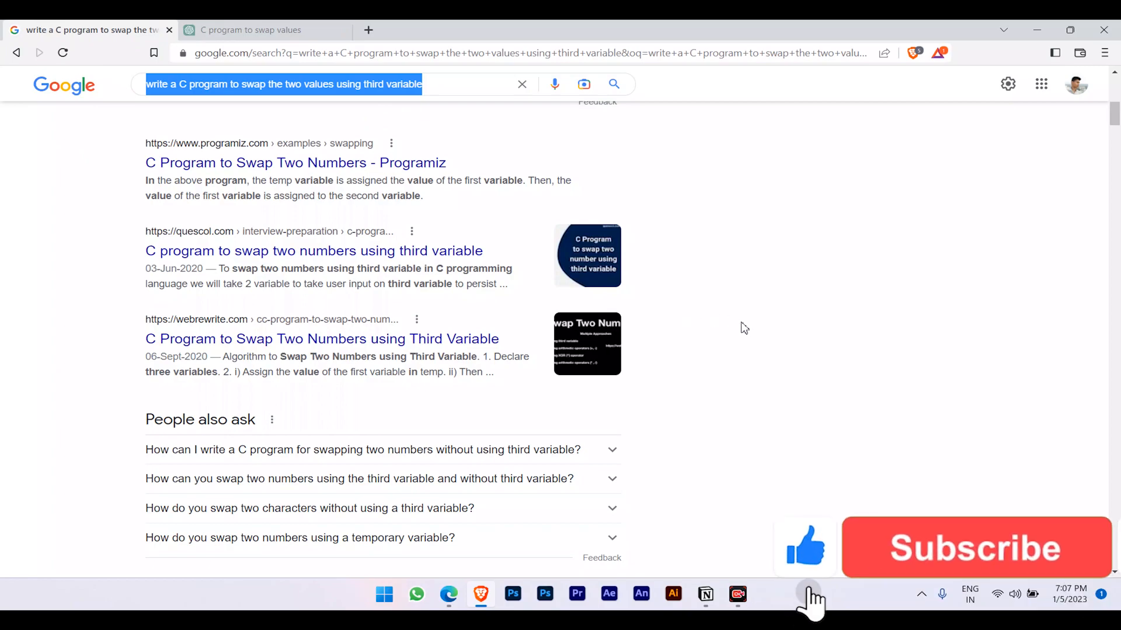
text(wh)
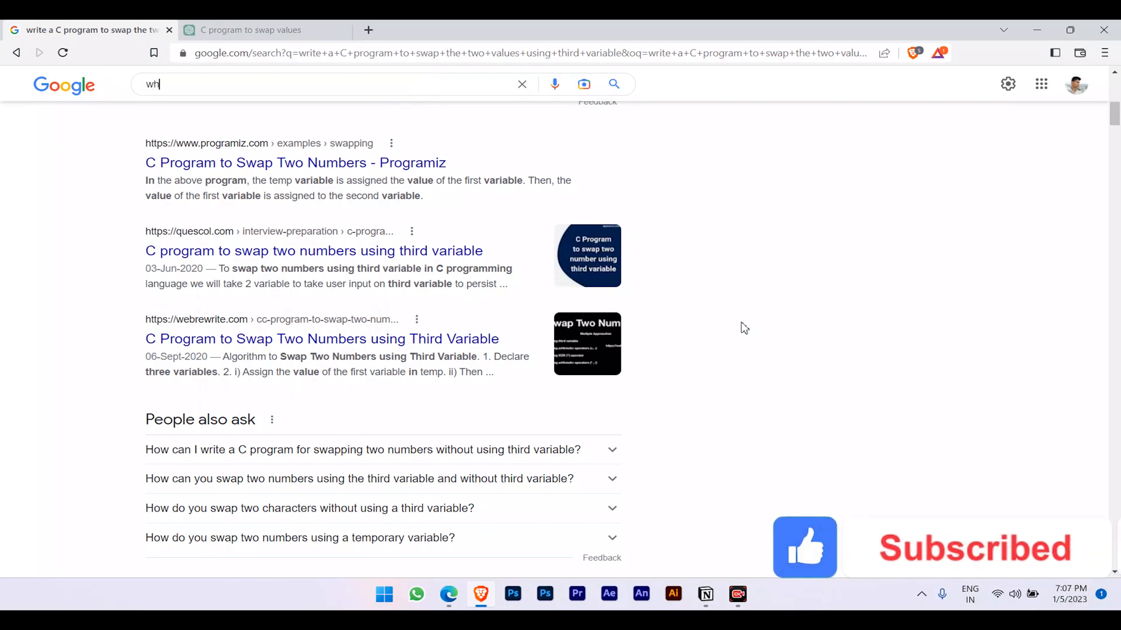
text(ich is t)
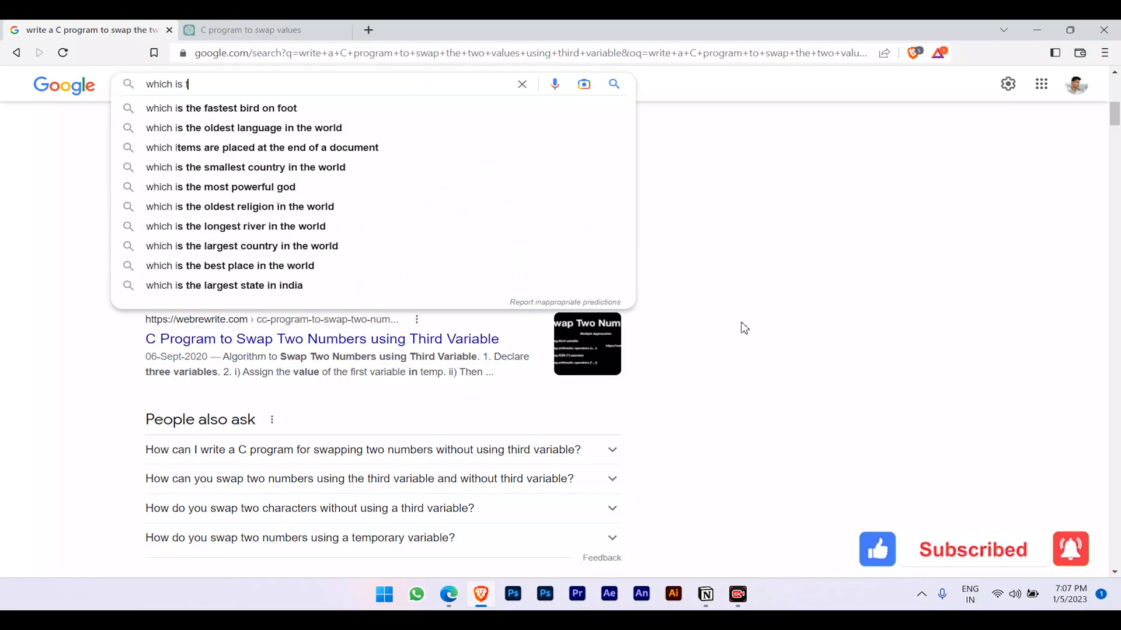
text(he best)
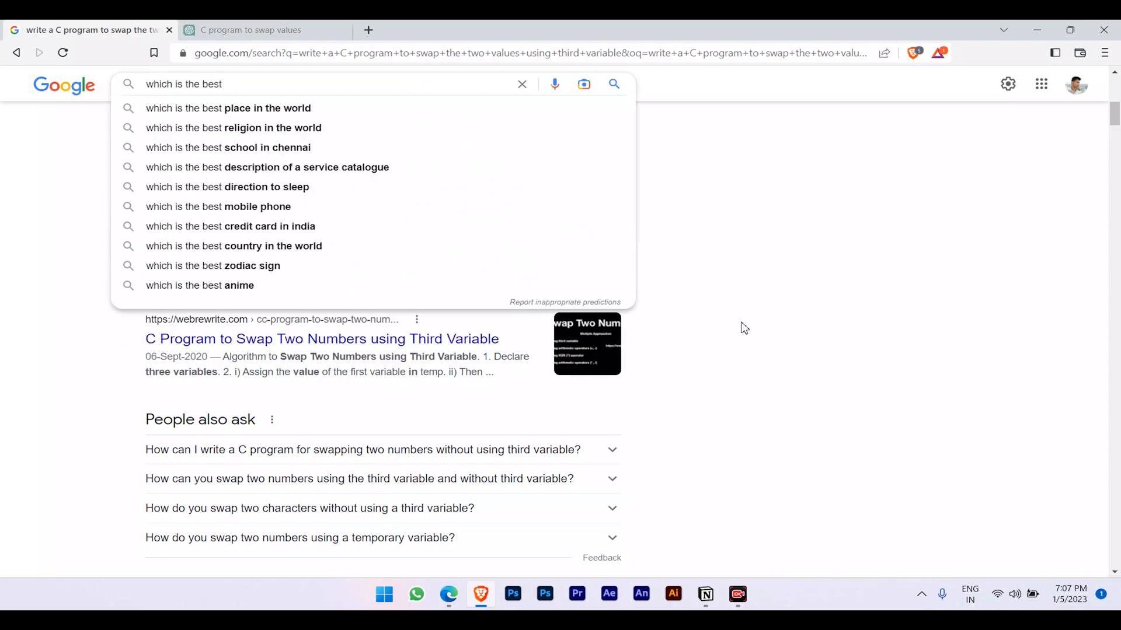
key(BackSpace)
key(BackSpace)
text(hotel near me)
key(Return)
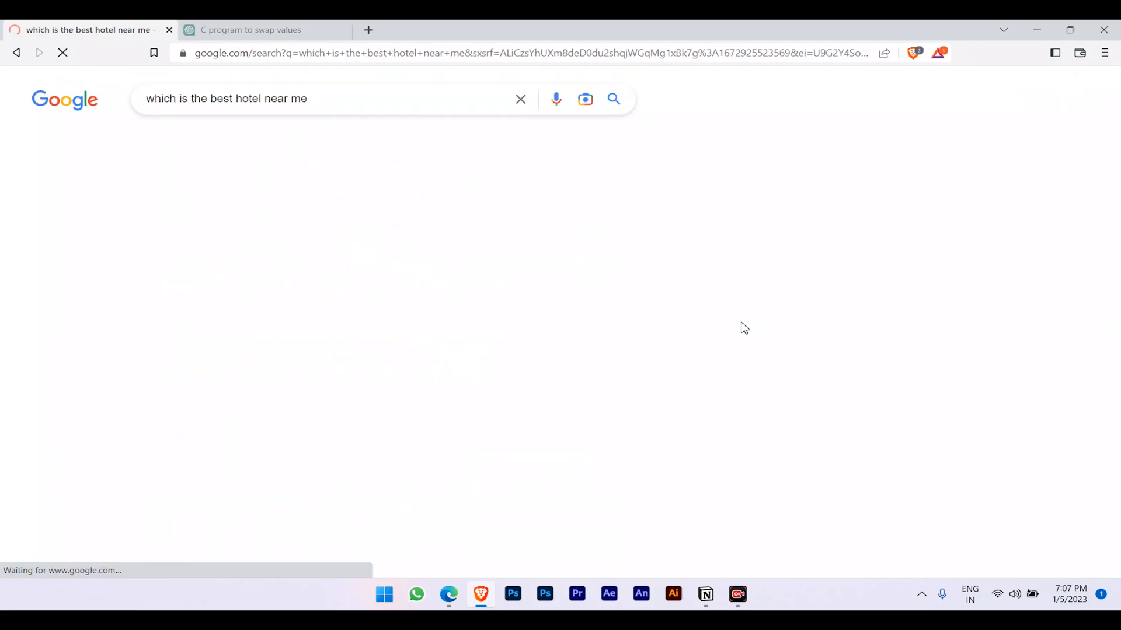
triple_click(325, 102)
key(ctrl+c)
click(80, 216)
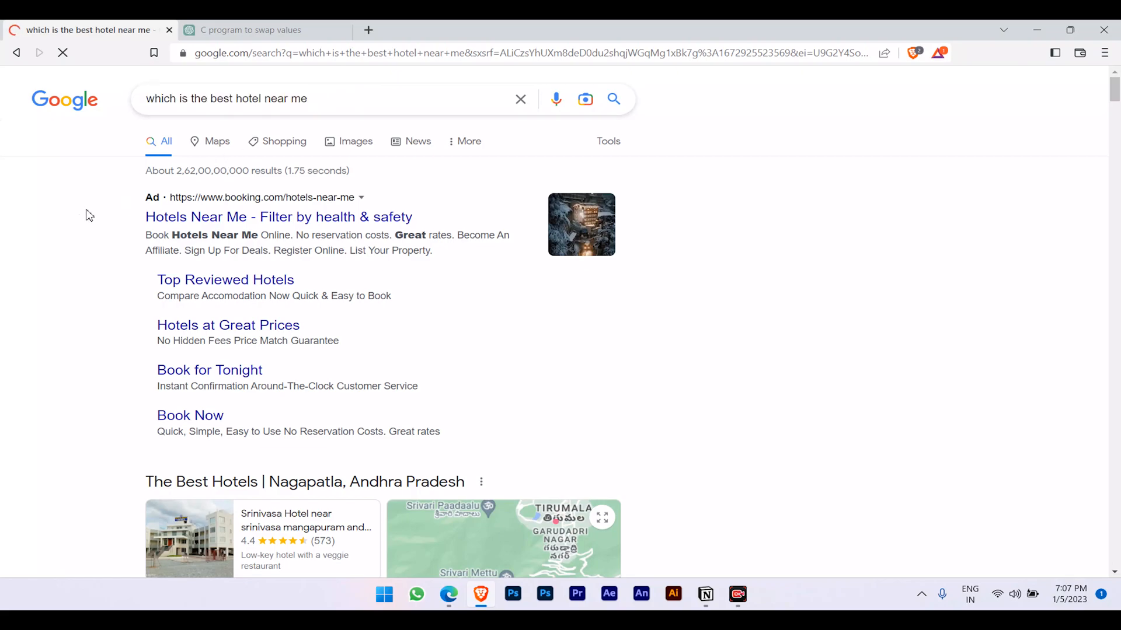
click(245, 30)
click(465, 533)
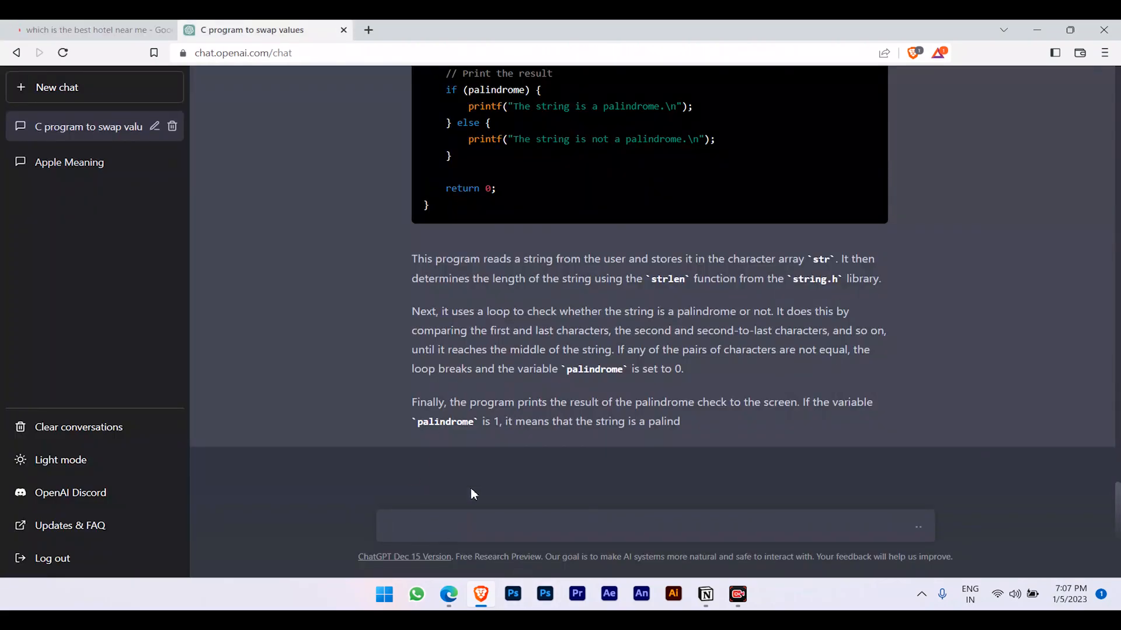
Paste and send 'which is the best hotel near me' to ChatGPT, then return to Google's results.
key(ctrl+v)
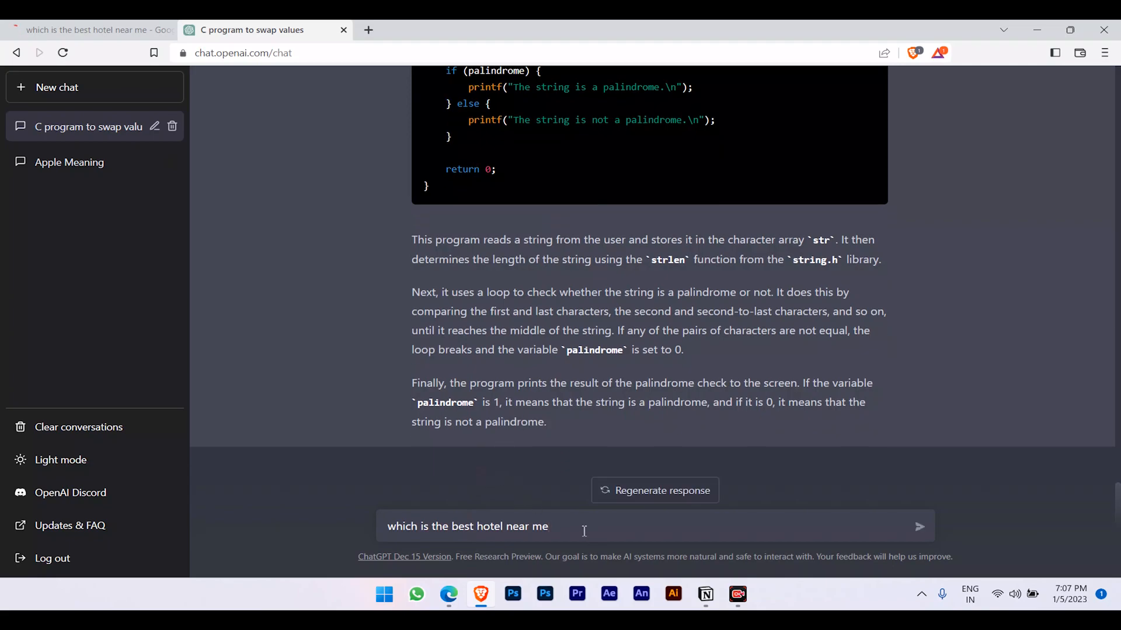
key(Return)
click(94, 30)
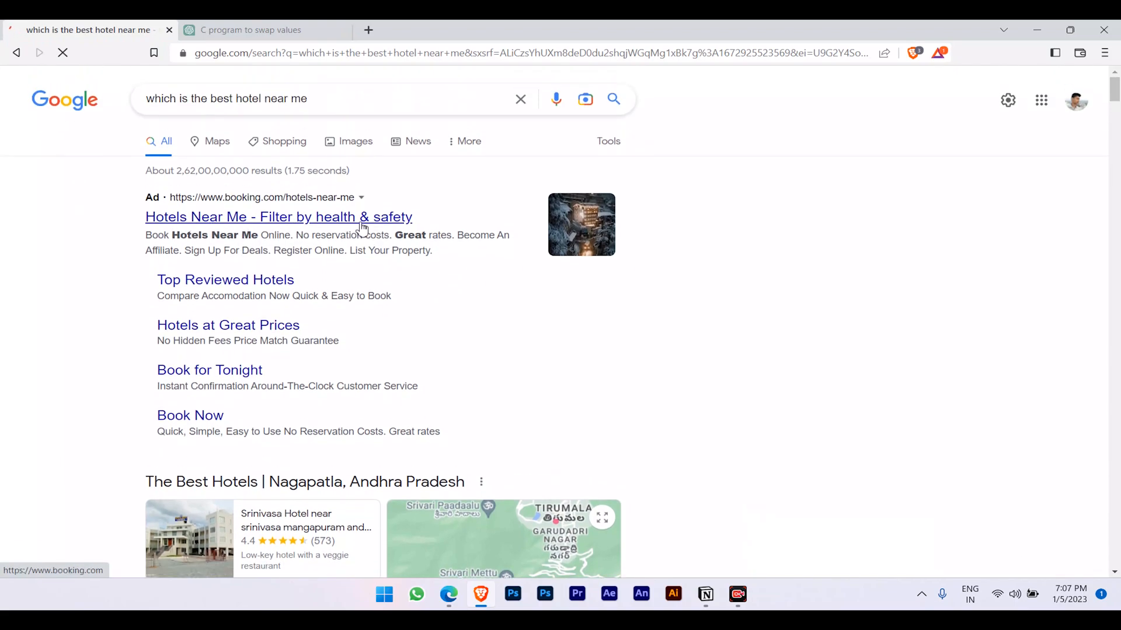
Dismiss Google's location permission popup, skim the hotel results, then return to the ChatGPT conversation.
scroll(290, 282, down, 1)
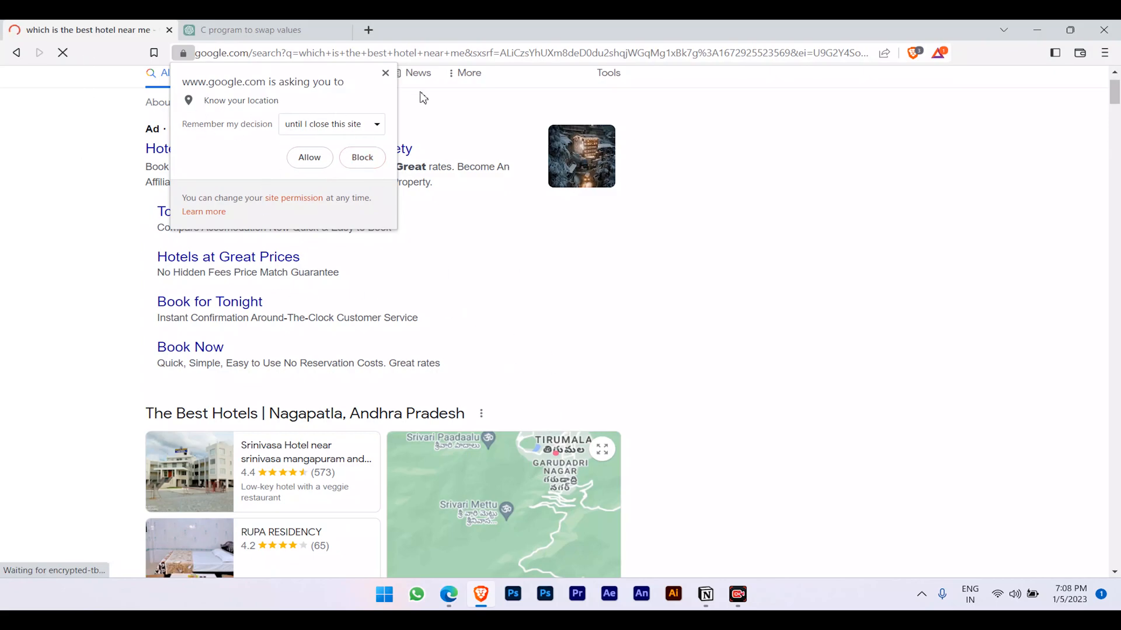
click(385, 72)
scroll(201, 328, down, 6)
scroll(303, 371, down, 3)
scroll(498, 468, up, 10)
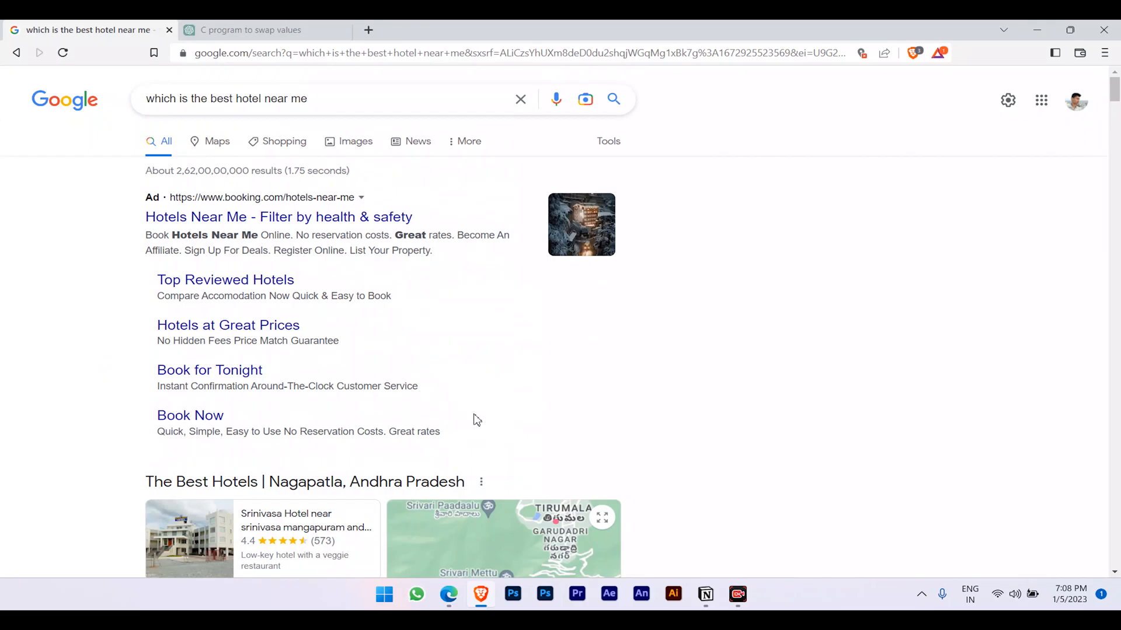
click(262, 29)
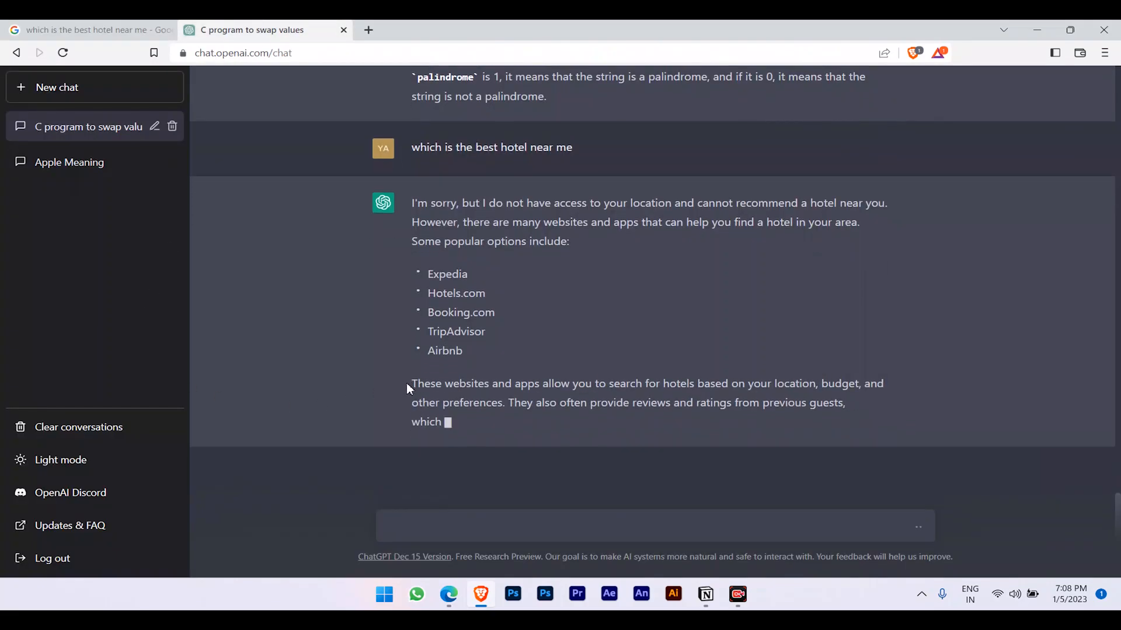
Read the finished hotel reply, highlighting its location-access apology and the Expedia suggestion.
drag(429, 204, 857, 217)
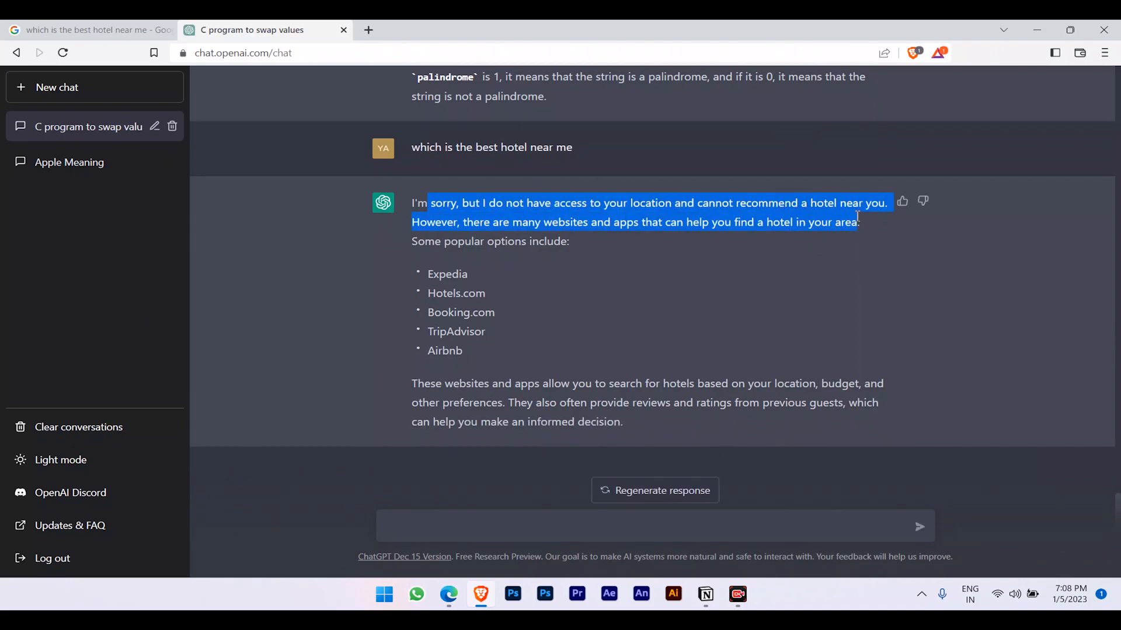
click(608, 255)
drag(412, 204, 553, 285)
click(489, 375)
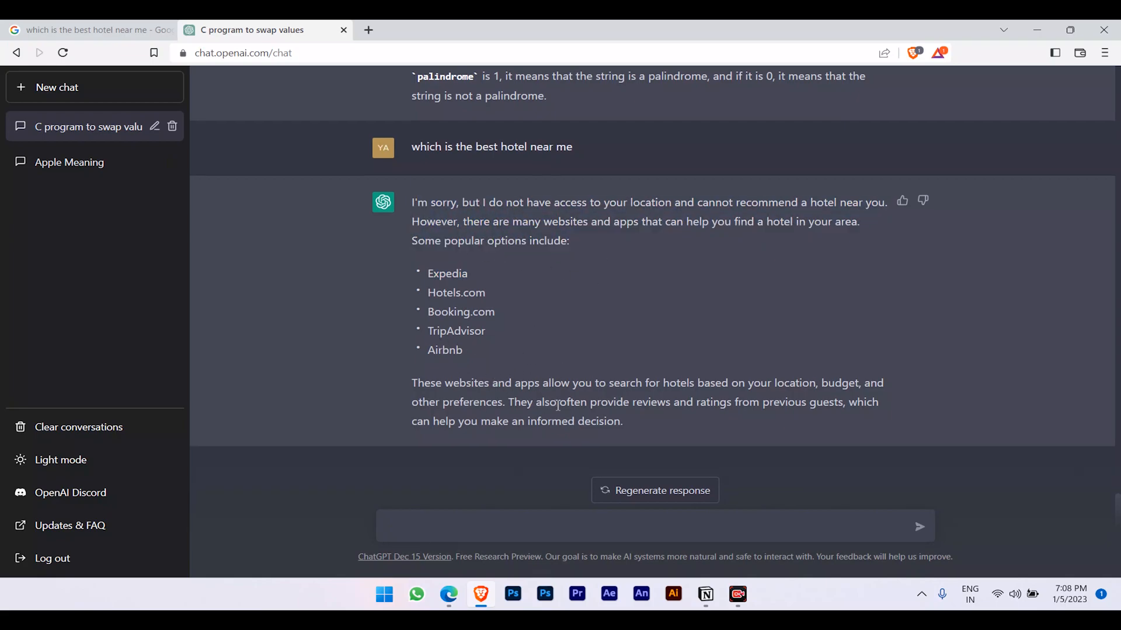
scroll(555, 400, up, 15)
scroll(557, 407, down, 8)
scroll(557, 407, down, 10)
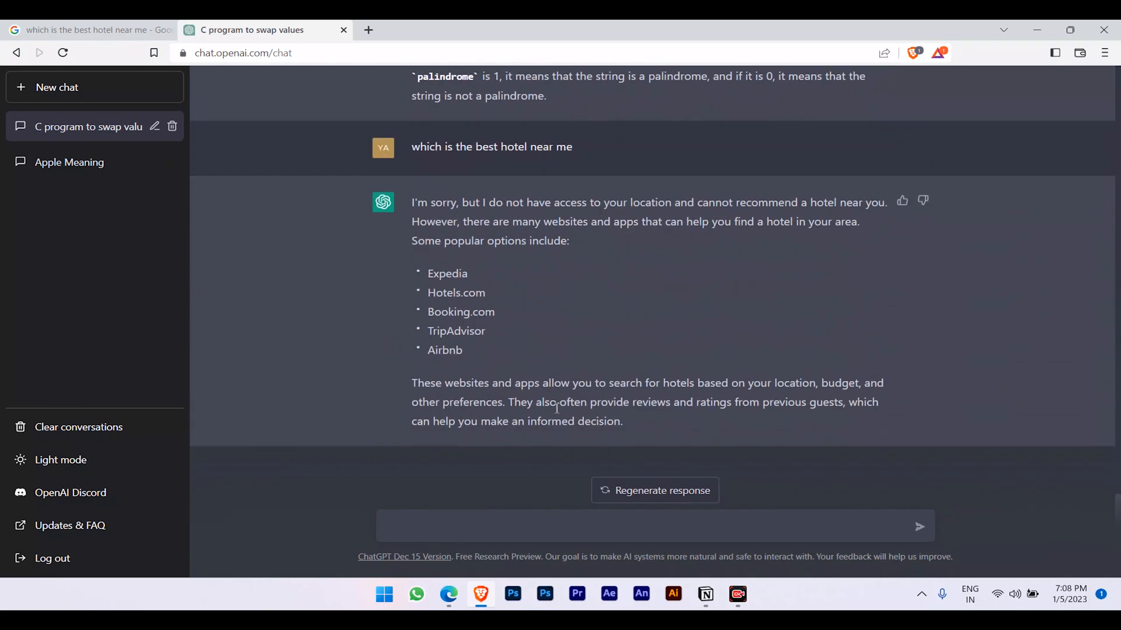